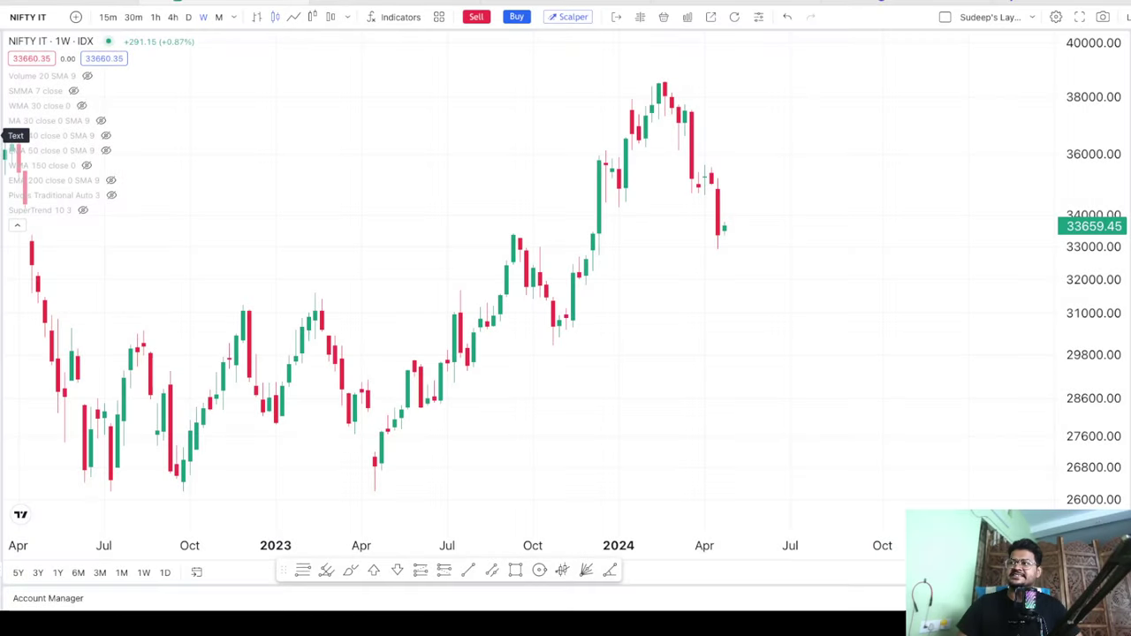
# Mark the 2024 peak and the 38000 price level, trace the decline on the NIFTY IT weekly chart, and clear the marks
pyautogui.hscroll(3, 776, 285)
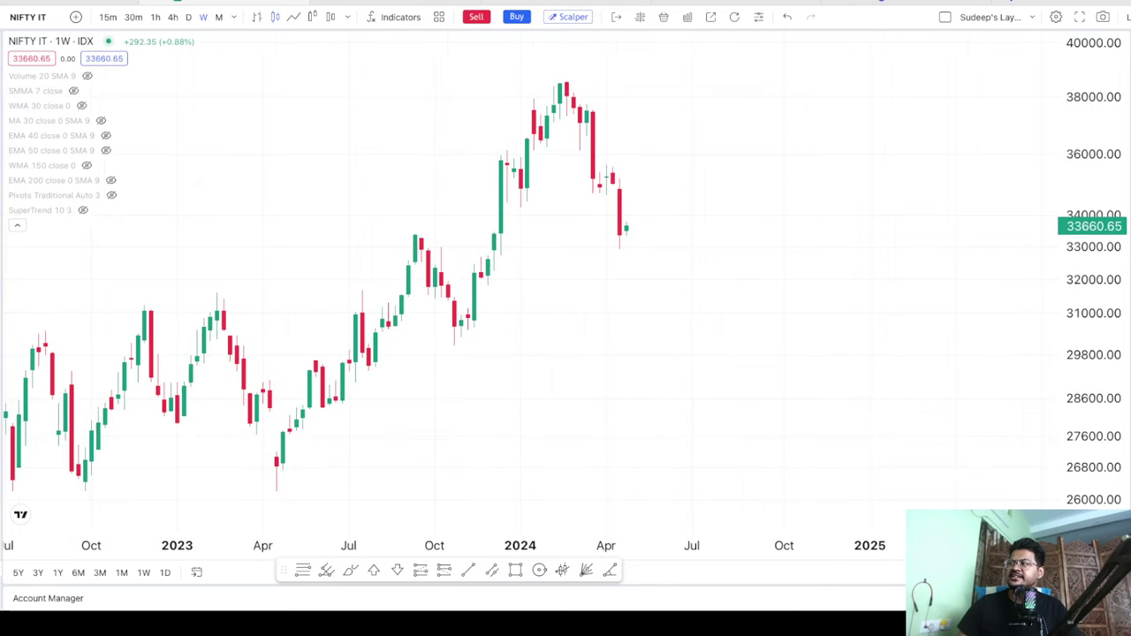
pyautogui.moveTo(546, 75); pyautogui.dragTo(636, 78)
pyautogui.moveTo(1057, 92)
pyautogui.mouseDown()
pyautogui.moveTo(1130, 58)
pyautogui.moveTo(1059, 100)
pyautogui.mouseUp()
pyautogui.moveTo(559, 82); pyautogui.dragTo(621, 221)
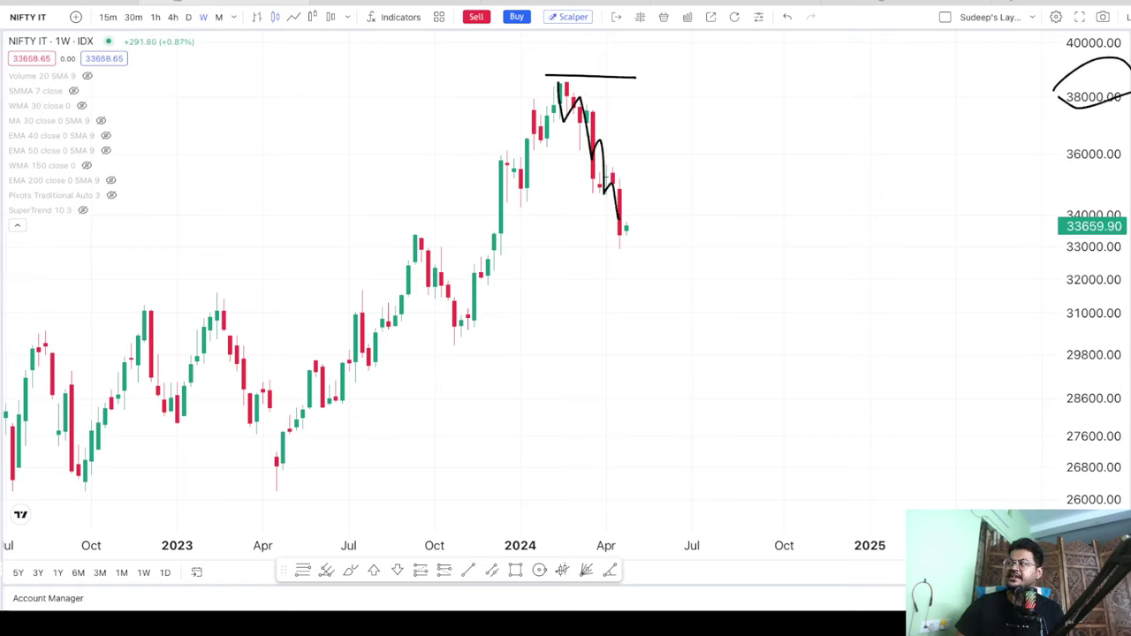
pyautogui.press('Escape')
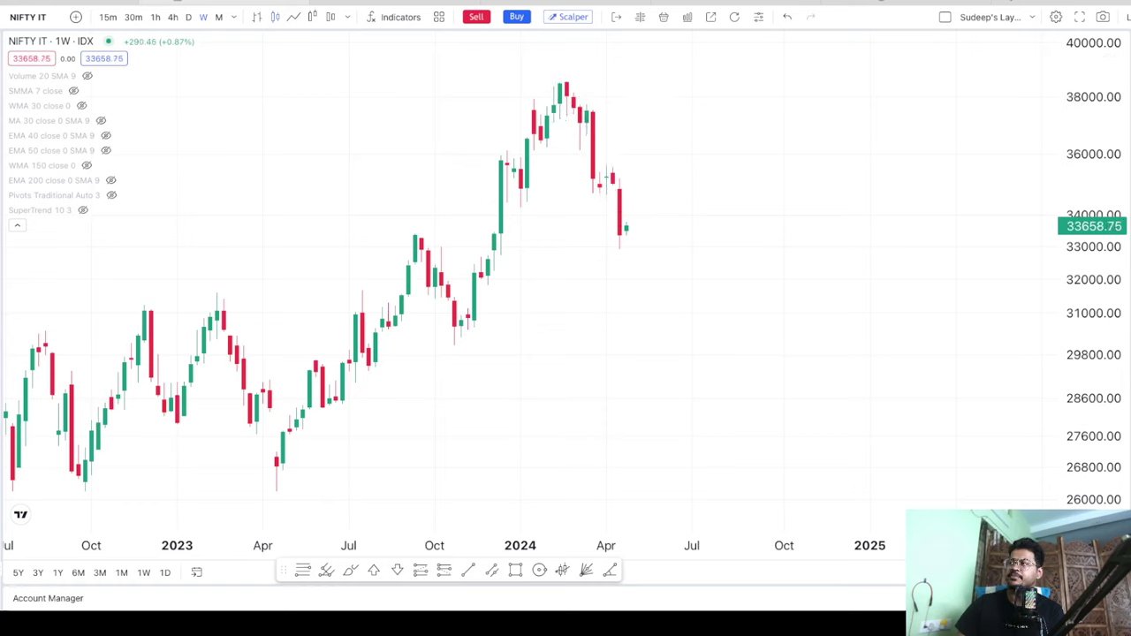
# Measure the price drop from the 2024 peak to the latest weekly candles on the NIFTY IT chart
pyautogui.moveTo(567, 82); pyautogui.dragTo(627, 235)
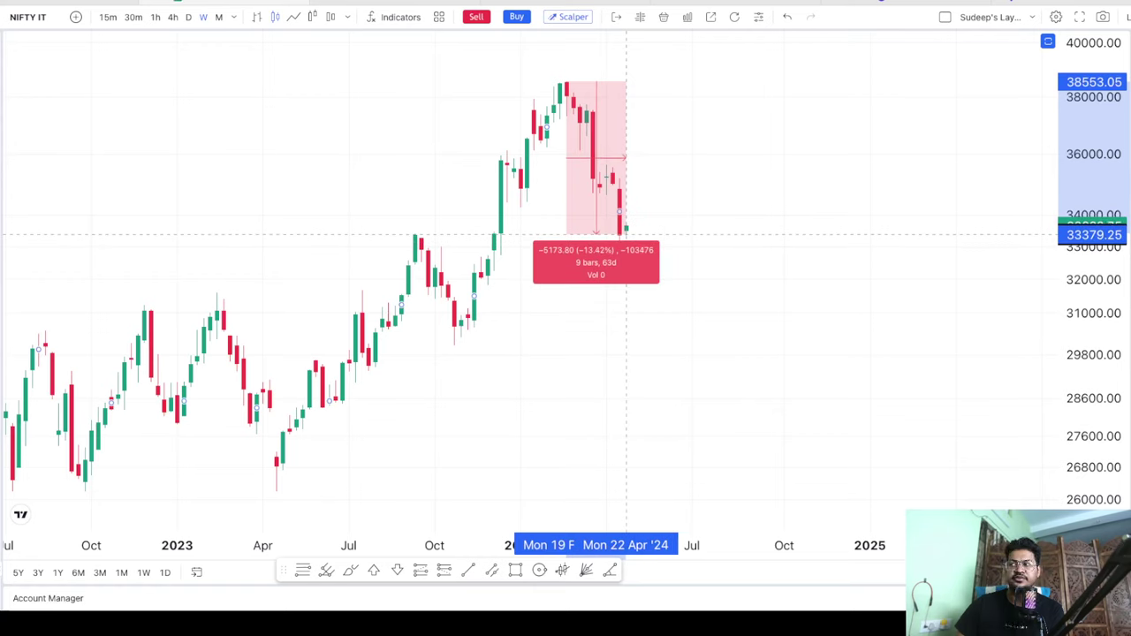
pyautogui.moveTo(627, 235); pyautogui.dragTo(684, 215)
pyautogui.click(791, 200)
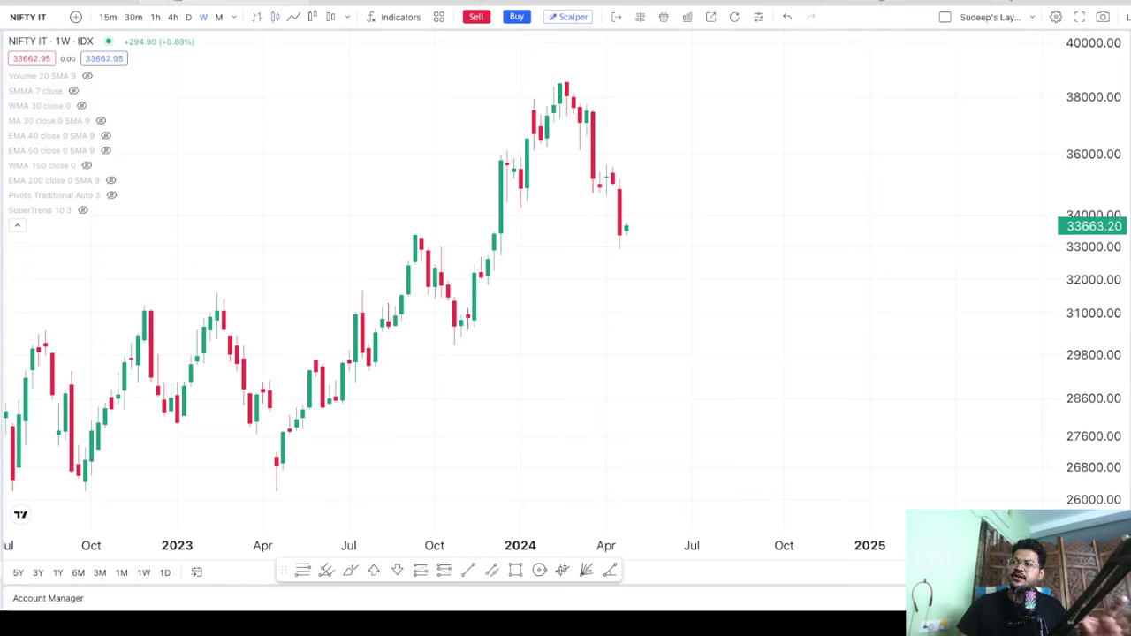
# Circle the September 2023 high, sketch its level across to the circled April 2024 candles, and clear the marks
pyautogui.moveTo(389, 225)
pyautogui.mouseDown()
pyautogui.moveTo(414, 211)
pyautogui.moveTo(439, 258)
pyautogui.moveTo(369, 232)
pyautogui.moveTo(403, 211)
pyautogui.moveTo(428, 231)
pyautogui.moveTo(758, 241)
pyautogui.mouseUp()
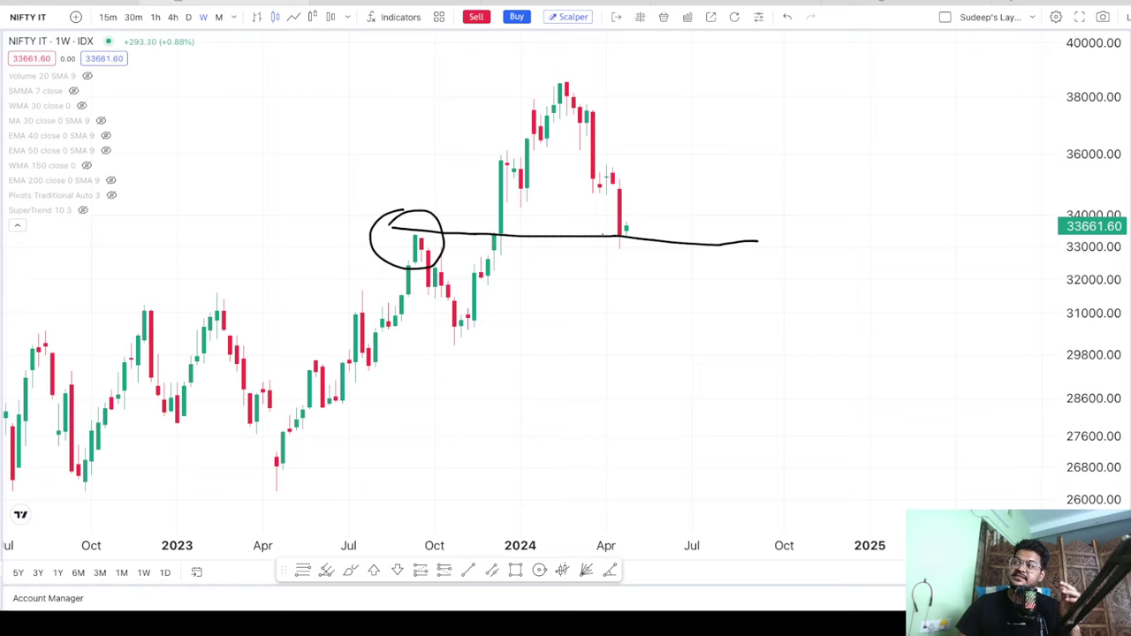
pyautogui.moveTo(600, 232)
pyautogui.mouseDown()
pyautogui.moveTo(621, 197)
pyautogui.moveTo(645, 256)
pyautogui.moveTo(598, 221)
pyautogui.mouseUp()
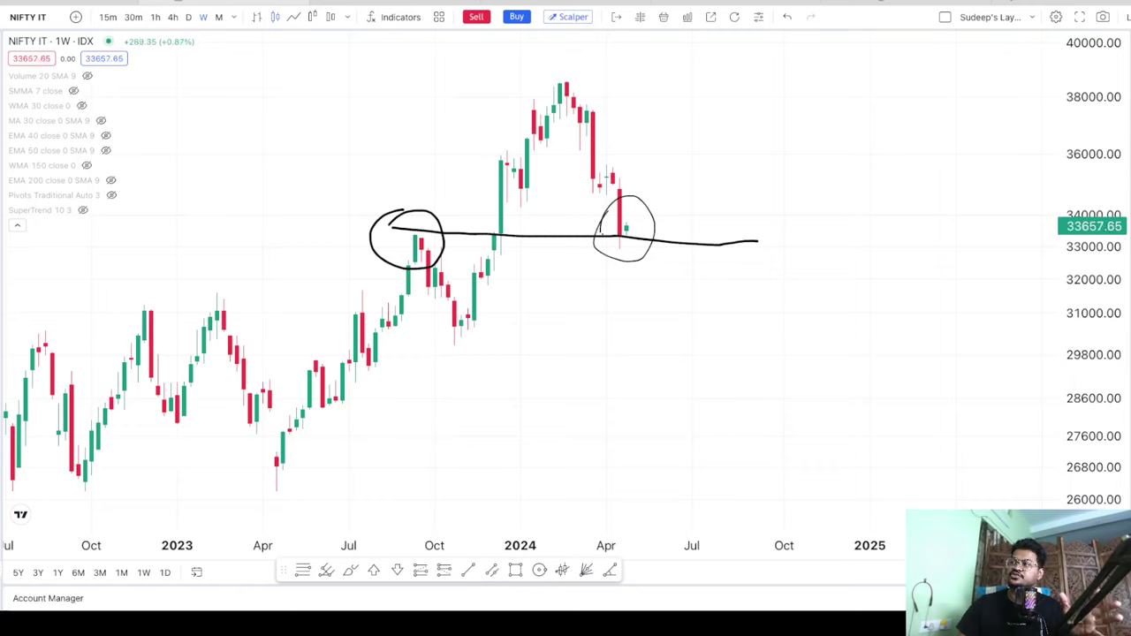
pyautogui.press('Escape')
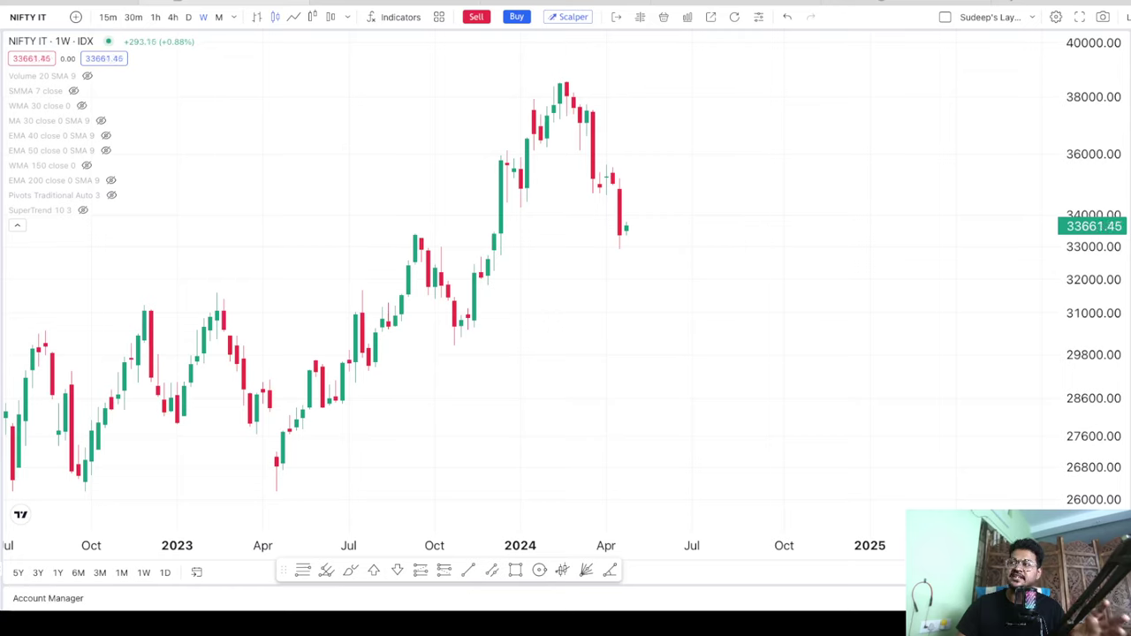
# Draw freehand marks around the candles falling from the 2024 peak and clear them
pyautogui.moveTo(579, 129)
pyautogui.mouseDown()
pyautogui.moveTo(578, 117)
pyautogui.moveTo(605, 164)
pyautogui.moveTo(579, 99)
pyautogui.mouseUp()
pyautogui.moveTo(585, 165)
pyautogui.mouseDown()
pyautogui.moveTo(608, 153)
pyautogui.moveTo(591, 187)
pyautogui.moveTo(585, 157)
pyautogui.moveTo(615, 241)
pyautogui.moveTo(632, 235)
pyautogui.moveTo(628, 172)
pyautogui.moveTo(611, 171)
pyautogui.mouseUp()
pyautogui.press('Escape')
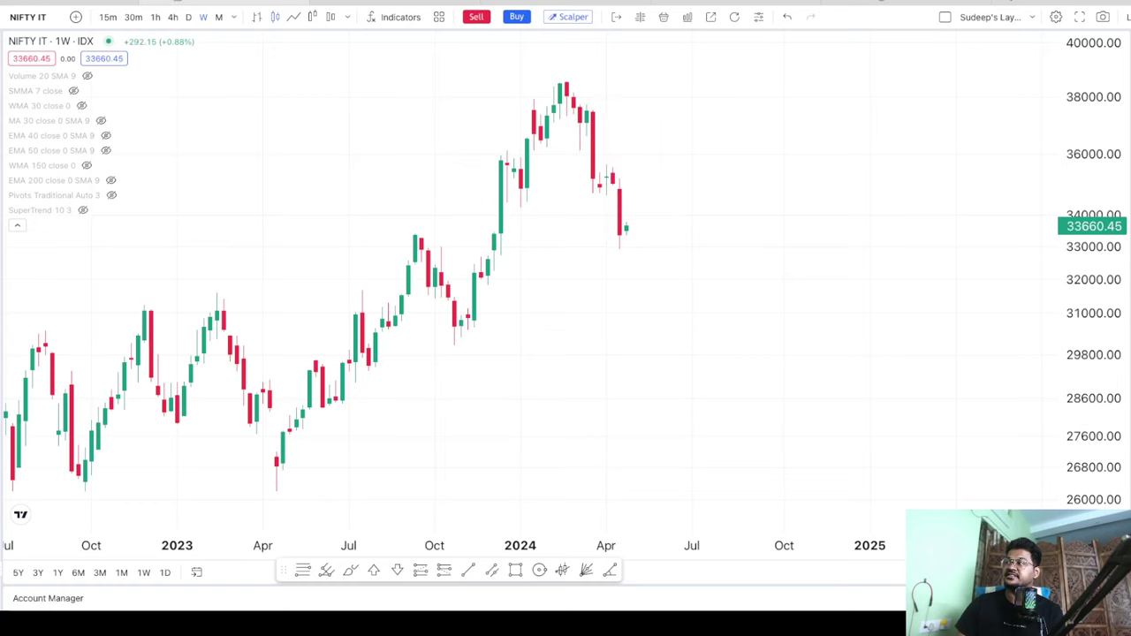
# Load the NSE chart of TCS, mark its recent price action around the 2024 peak, and clear the mark
pyautogui.scroll(1, 530, 283)
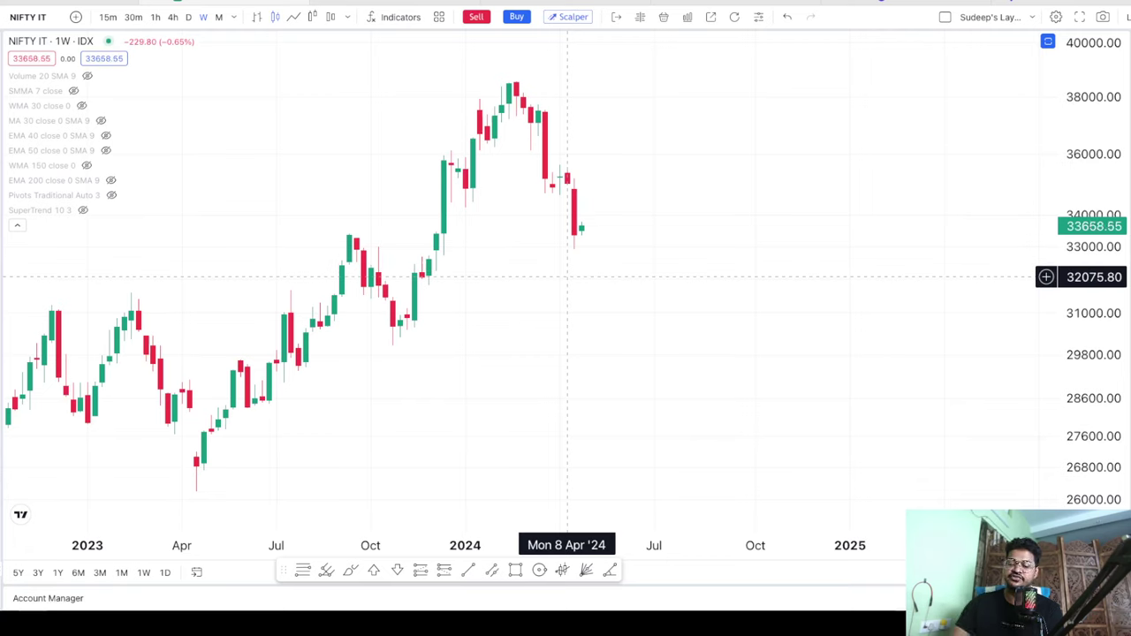
pyautogui.write('TCS')
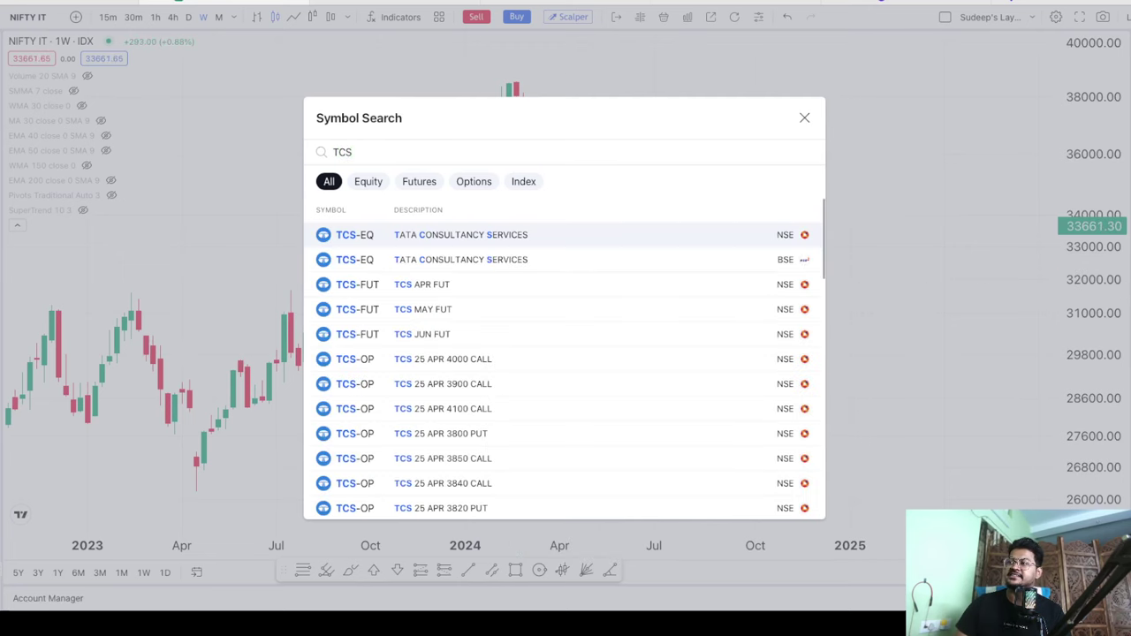
pyautogui.press('Return')
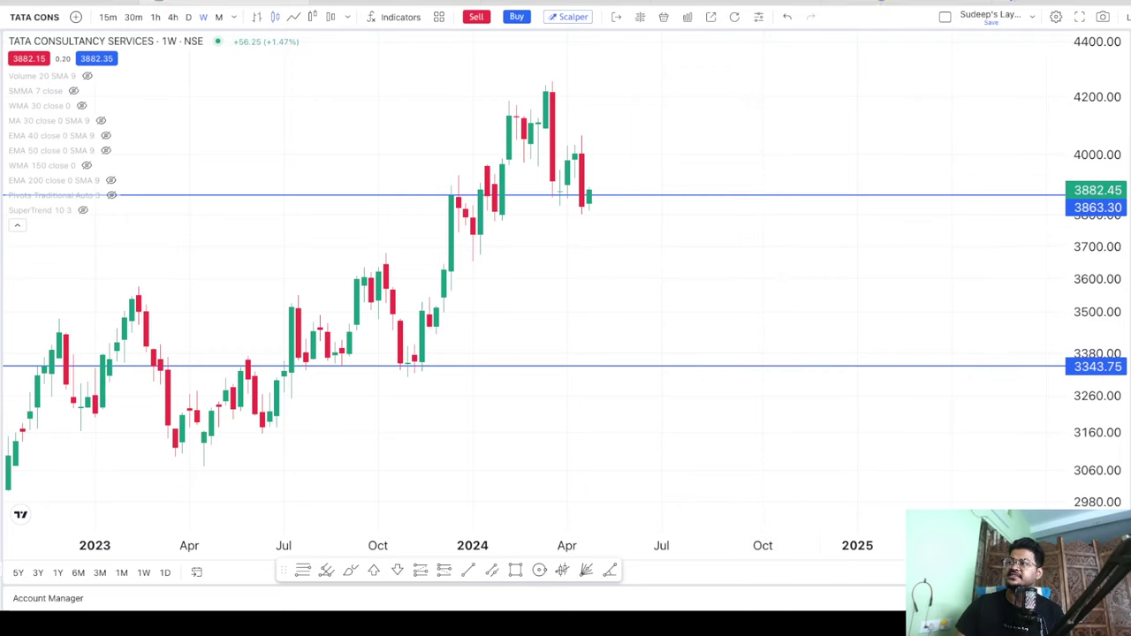
pyautogui.moveTo(534, 93)
pyautogui.mouseDown()
pyautogui.moveTo(548, 151)
pyautogui.moveTo(597, 189)
pyautogui.moveTo(586, 70)
pyautogui.moveTo(517, 224)
pyautogui.mouseUp()
pyautogui.press('Escape')
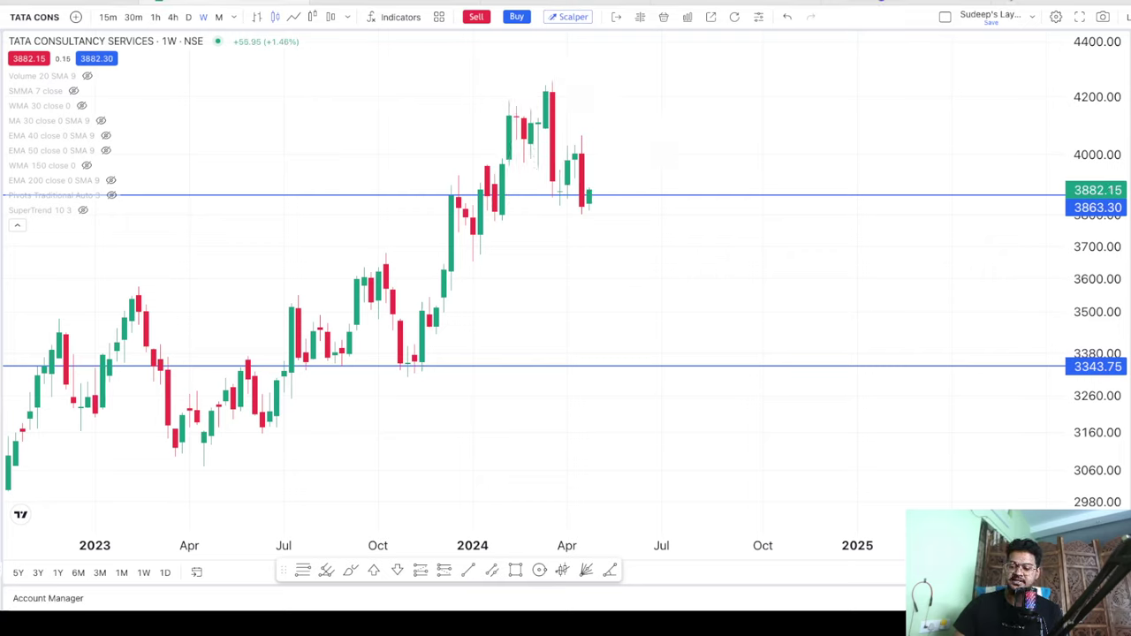
# Load the NSE chart of INFY, circle its decline from the 2024 peak, and clear the circle
pyautogui.write('INFY')
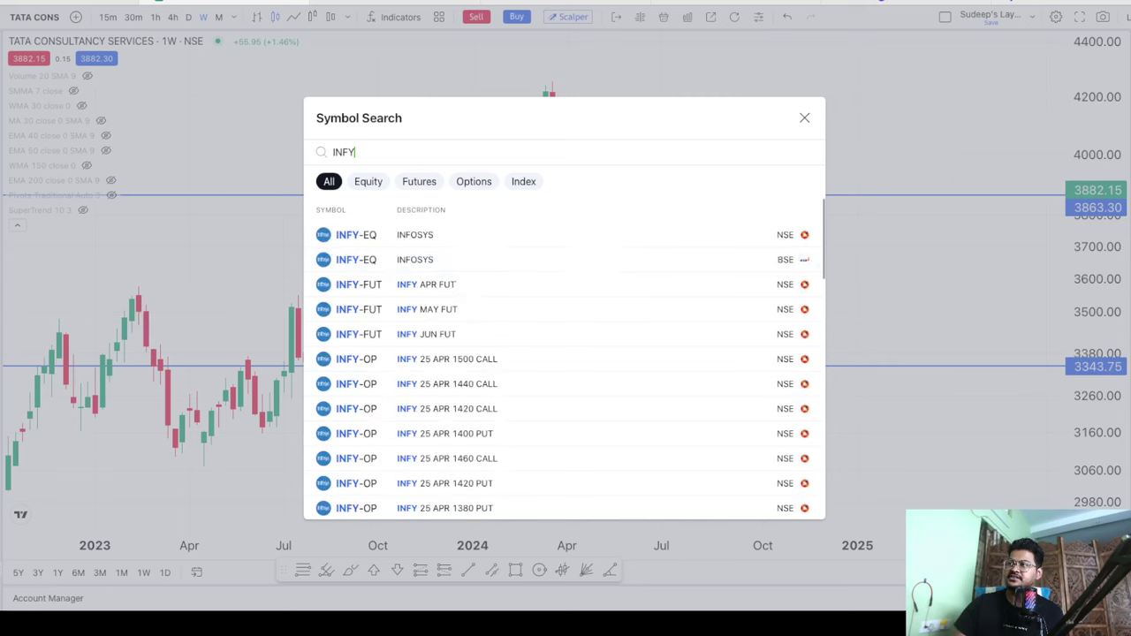
pyautogui.press('Return')
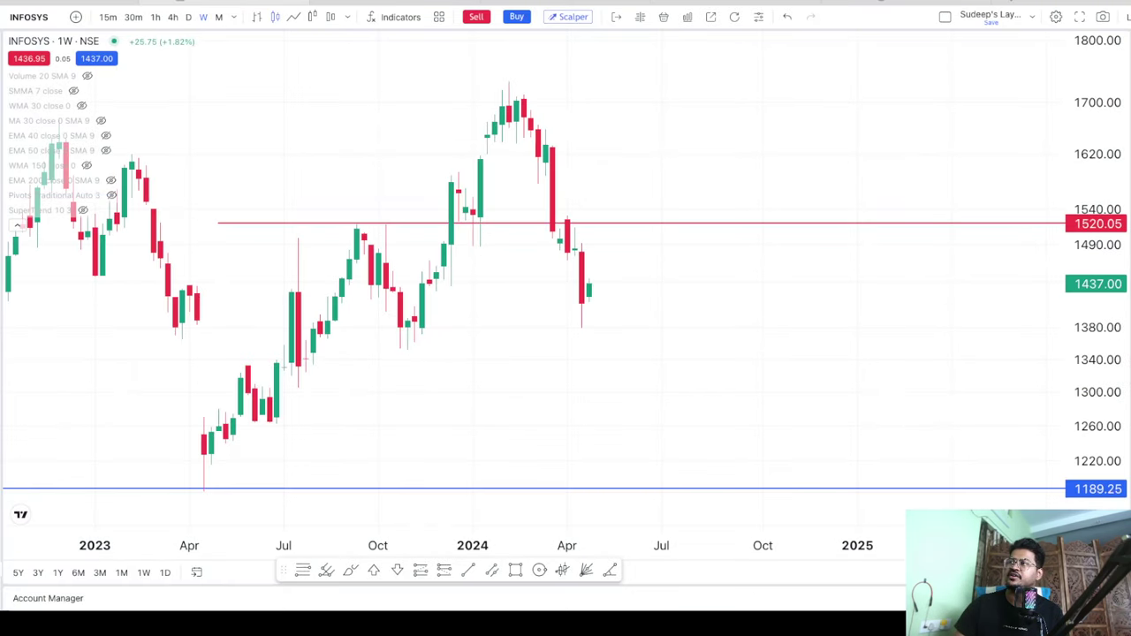
pyautogui.moveTo(518, 100)
pyautogui.mouseDown()
pyautogui.moveTo(521, 168)
pyautogui.moveTo(617, 292)
pyautogui.moveTo(518, 104)
pyautogui.mouseUp()
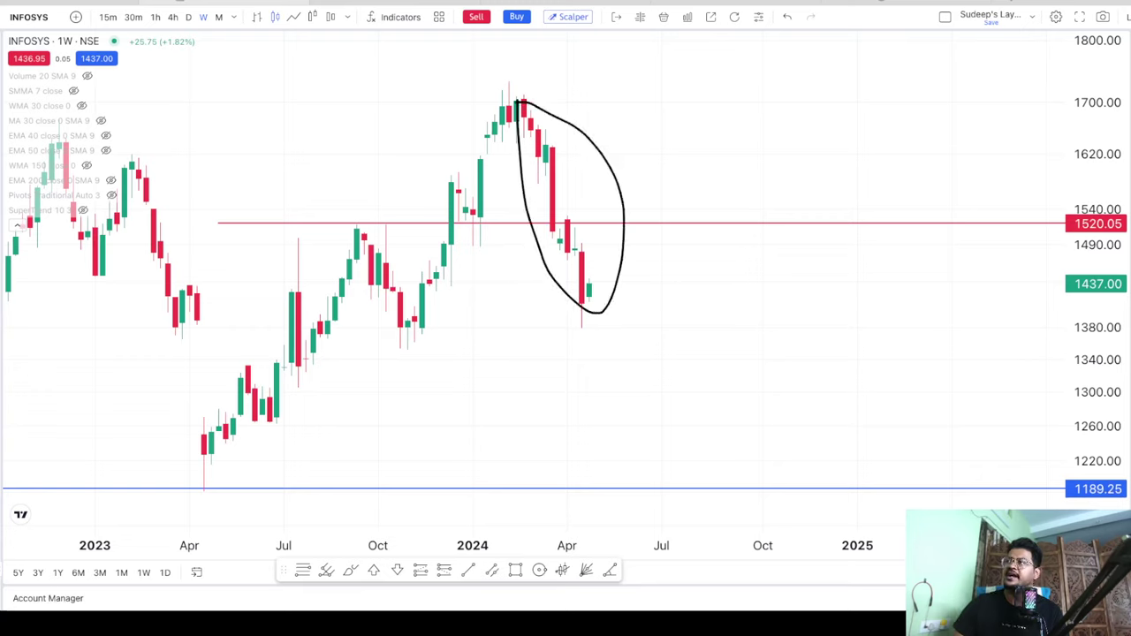
pyautogui.press('Escape')
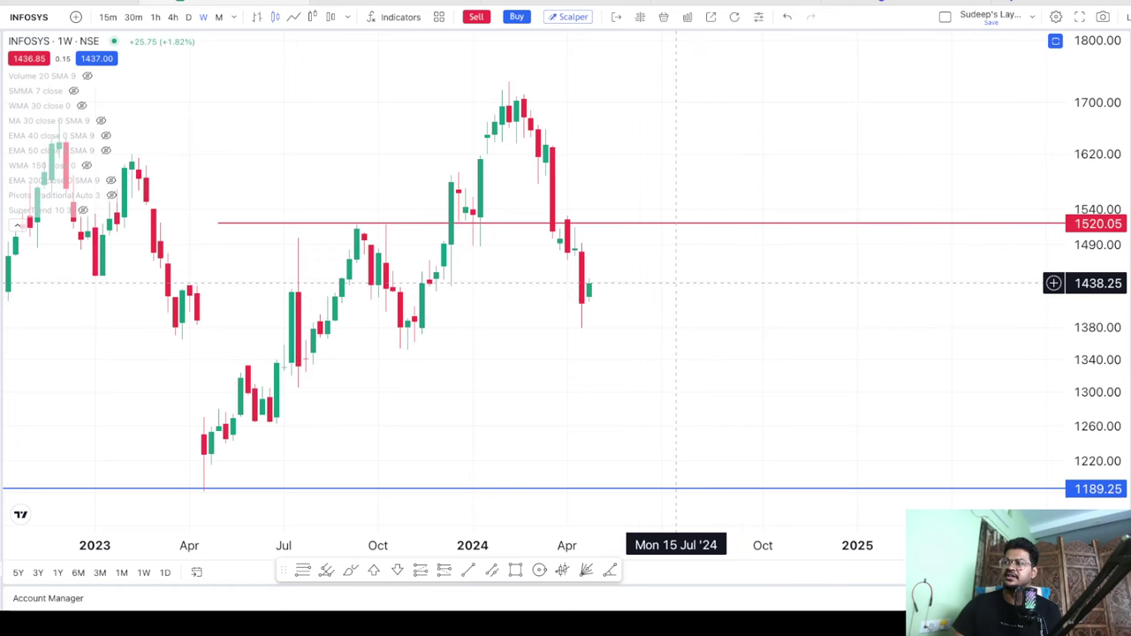
# Return to the NIFTY IT index chart and place a horizontal line at 33340.20 along the September 2023 high
pyautogui.write('NIFTY IT')
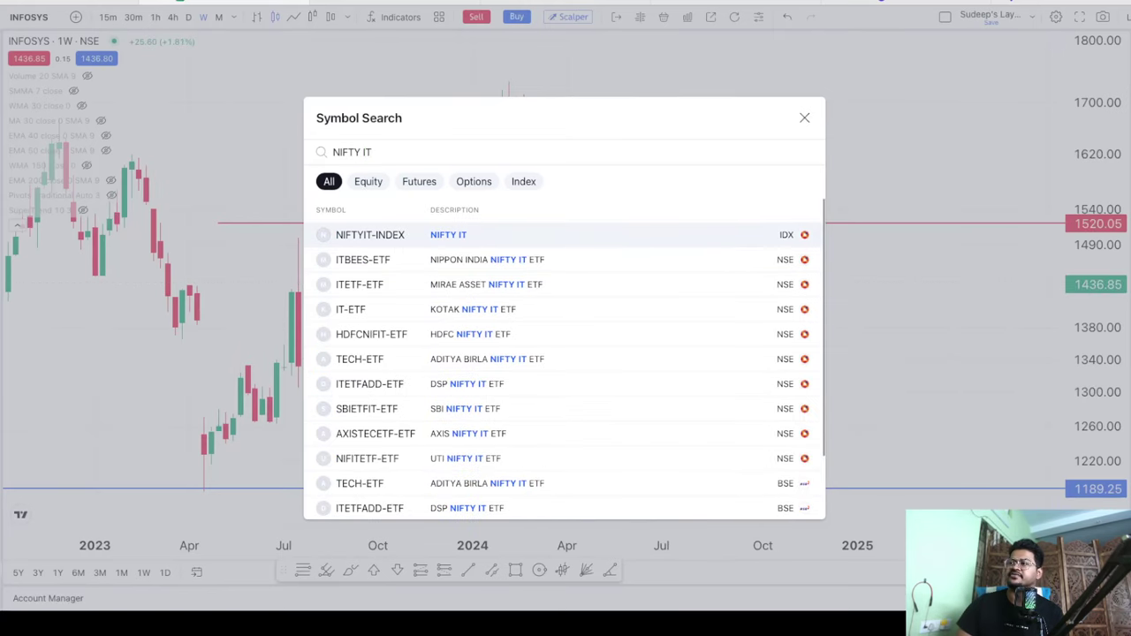
pyautogui.press('Return')
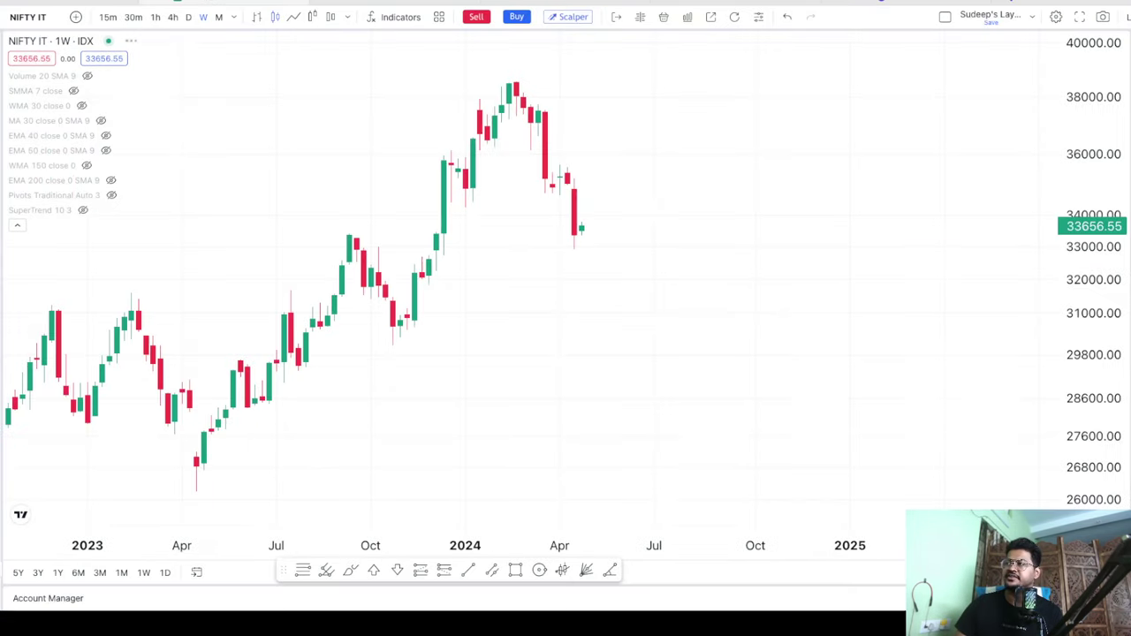
pyautogui.scroll(-2, 613, 250)
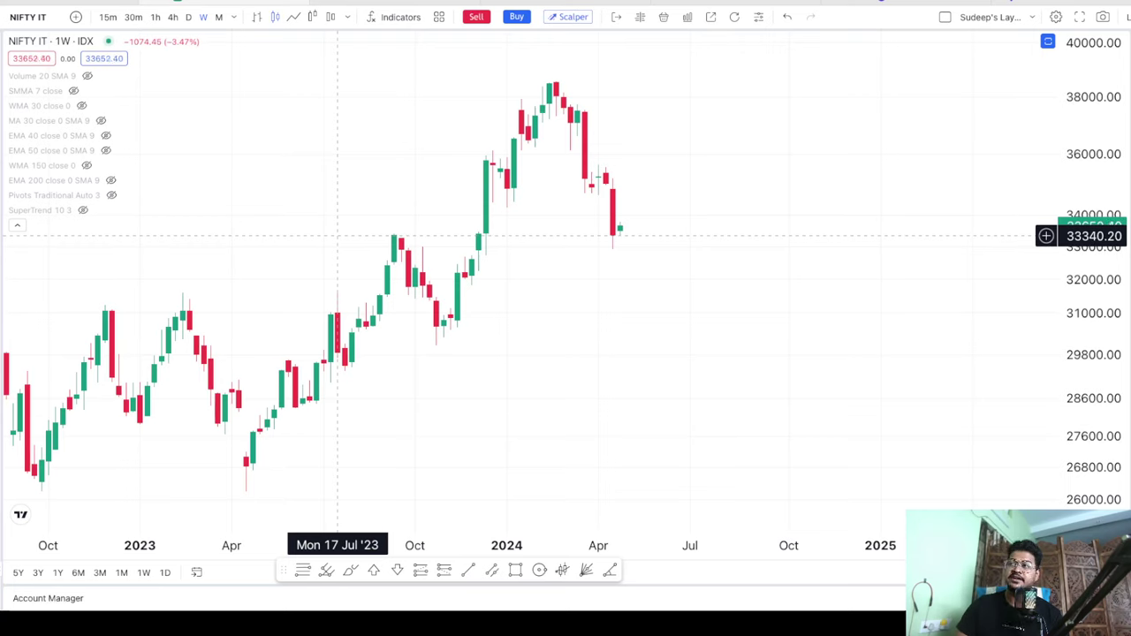
pyautogui.hotkey('alt', 'h')
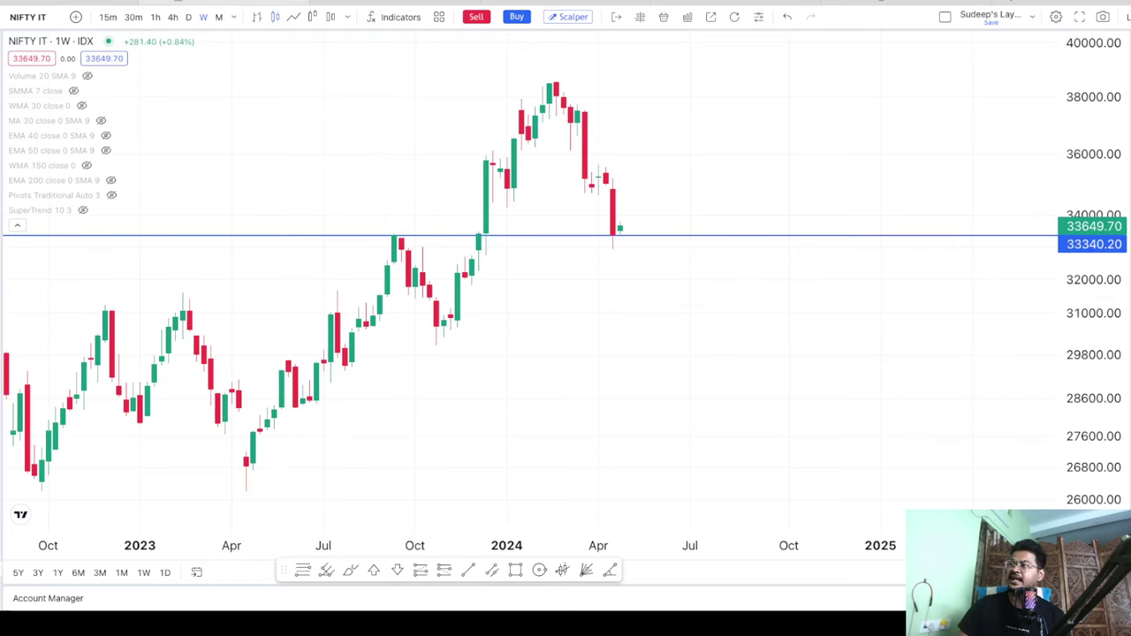
# Circle the latest weekly candles and the September 2023 high on the horizontal line, and clear both circles
pyautogui.moveTo(598, 209)
pyautogui.mouseDown()
pyautogui.moveTo(594, 227)
pyautogui.moveTo(629, 240)
pyautogui.moveTo(595, 231)
pyautogui.mouseUp()
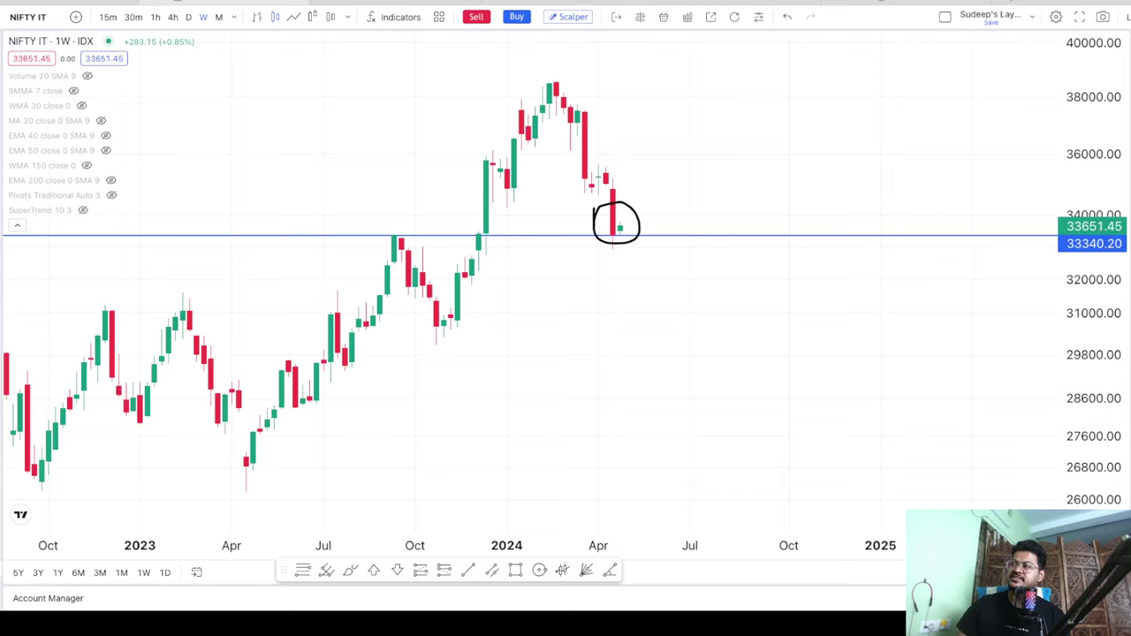
pyautogui.moveTo(370, 213)
pyautogui.mouseDown()
pyautogui.moveTo(358, 232)
pyautogui.moveTo(375, 212)
pyautogui.mouseUp()
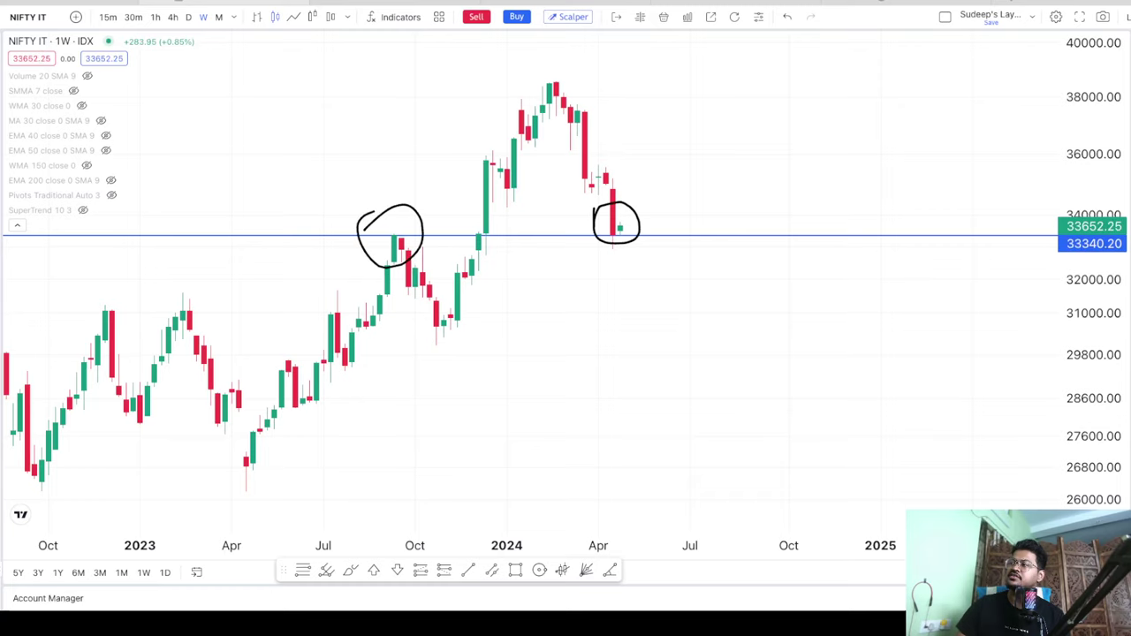
pyautogui.press('Escape')
# Mark the early-2022 lows, the April 2022 gap and the late-2023 breakout around the horizontal line, and clear the marks
pyautogui.scroll(-5, 565, 292)
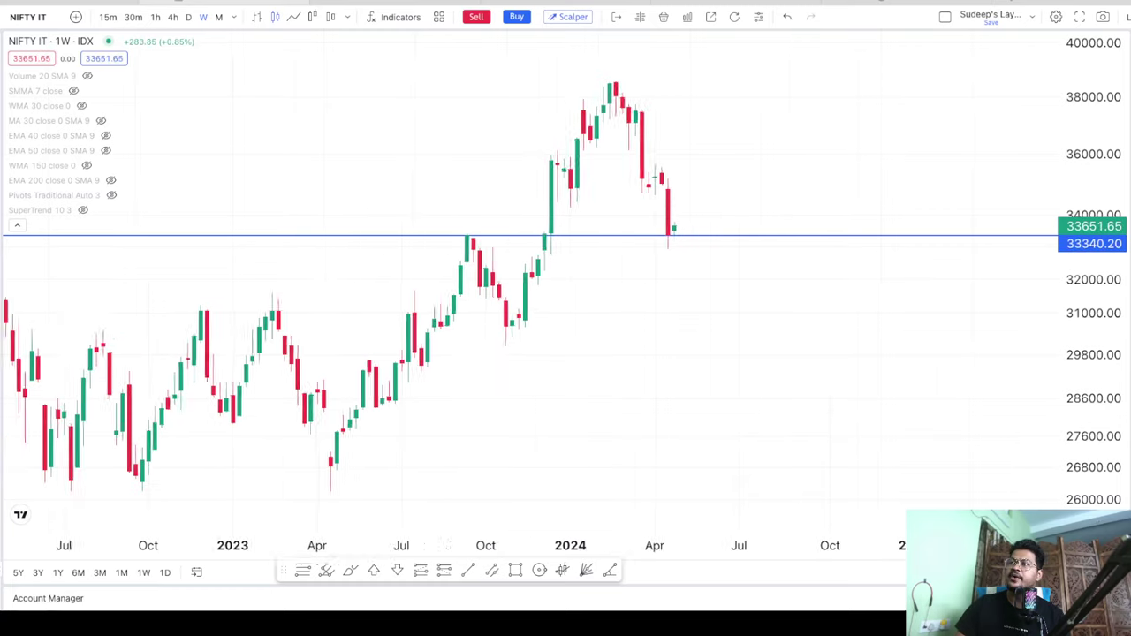
pyautogui.scroll(5, 565, 292)
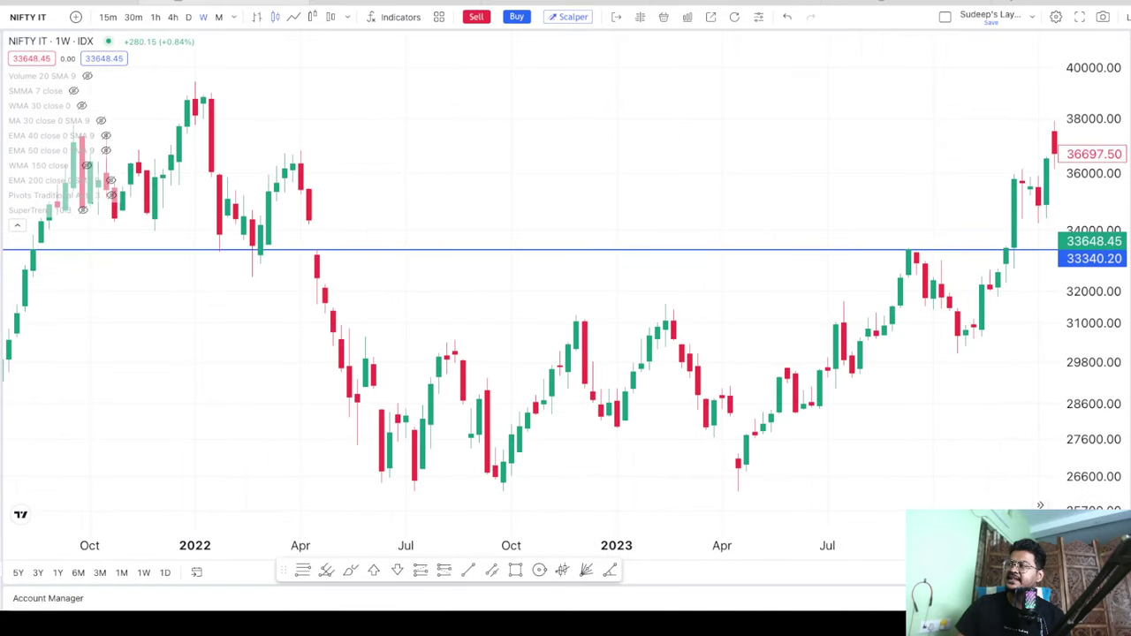
pyautogui.moveTo(230, 230)
pyautogui.mouseDown()
pyautogui.moveTo(270, 240)
pyautogui.moveTo(226, 238)
pyautogui.mouseUp()
pyautogui.moveTo(299, 214); pyautogui.dragTo(331, 216)
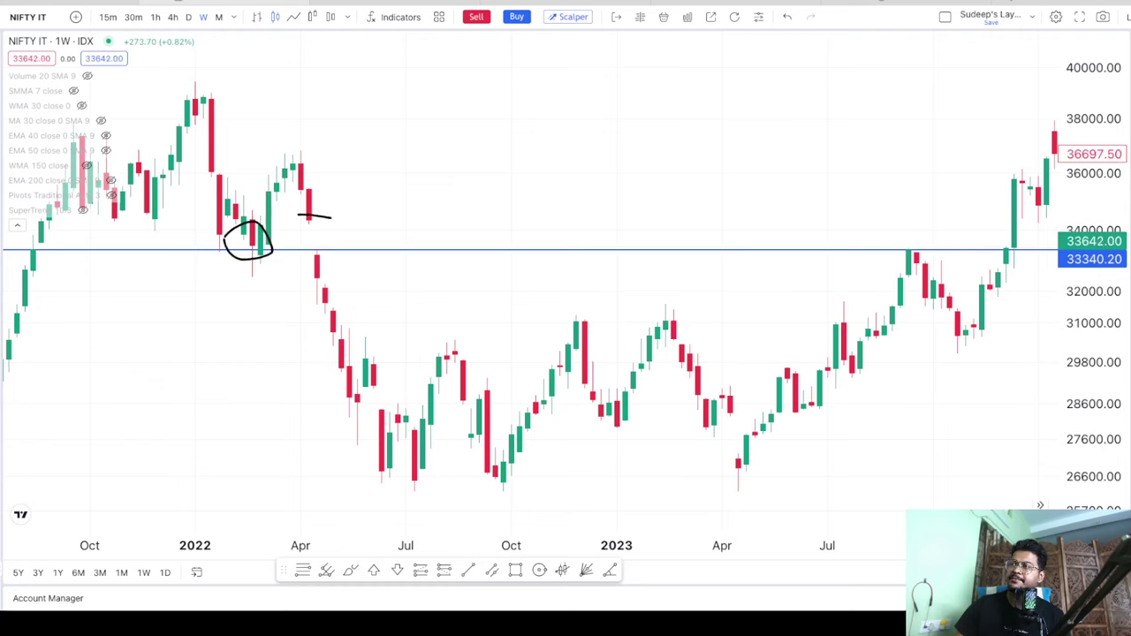
pyautogui.moveTo(297, 251); pyautogui.dragTo(366, 262)
pyautogui.moveTo(990, 271)
pyautogui.mouseDown()
pyautogui.moveTo(1036, 243)
pyautogui.moveTo(974, 273)
pyautogui.mouseUp()
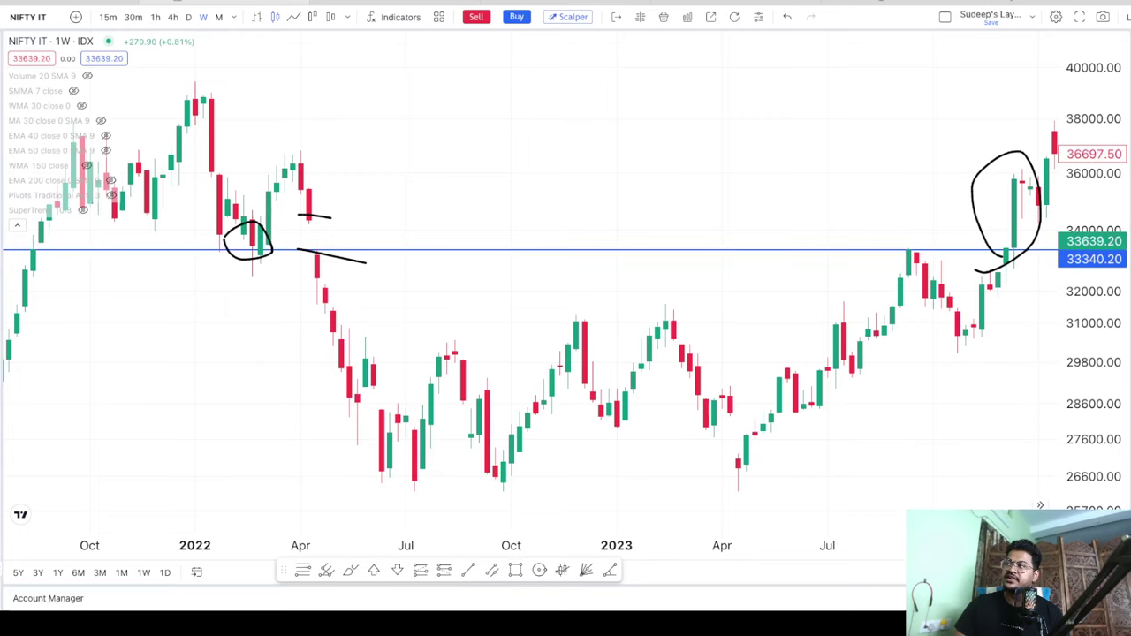
pyautogui.press('Escape')
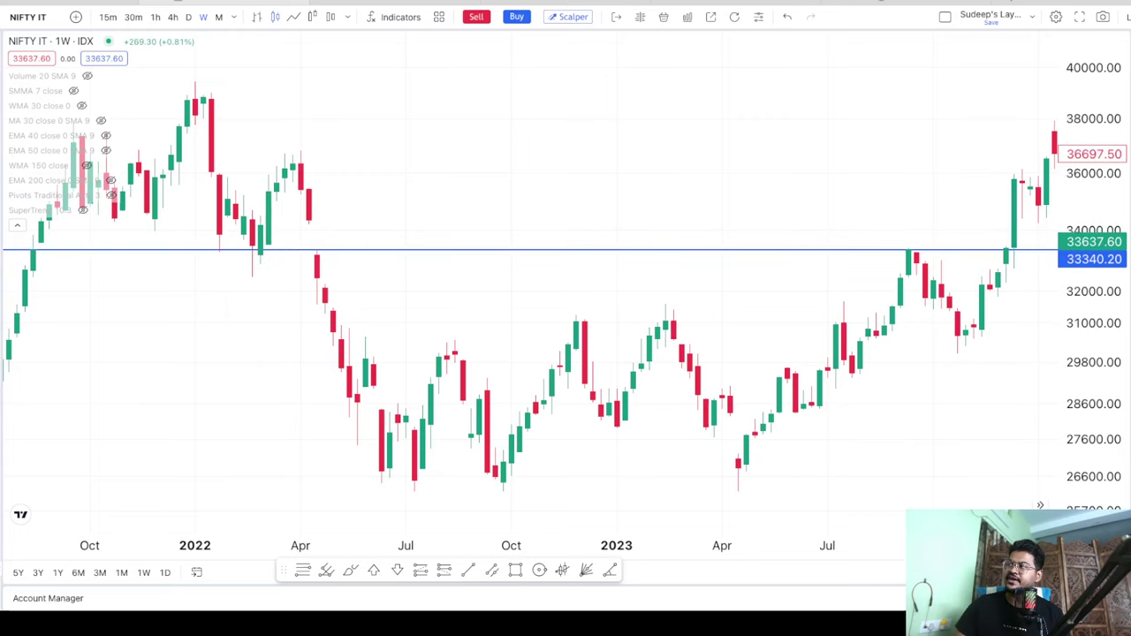
# Switch the NIFTY IT chart to the daily timeframe to inspect the recent candles near the horizontal line
pyautogui.hscroll(5, 566, 292)
pyautogui.scroll(3, 566, 292)
pyautogui.hscroll(4, 566, 292)
pyautogui.scroll(2, 565, 291)
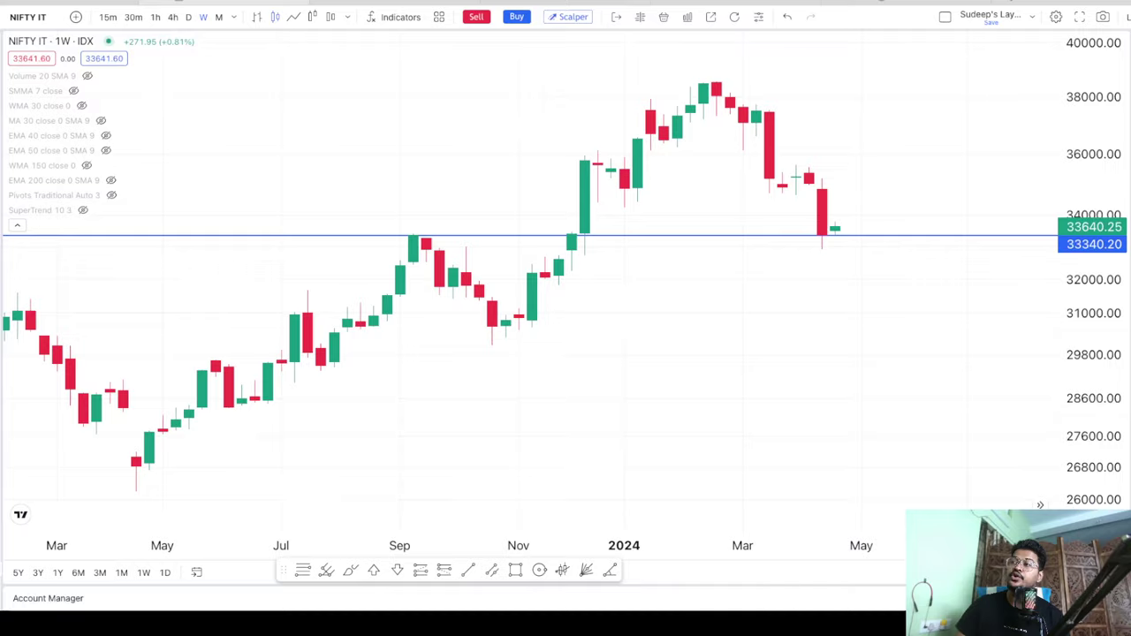
pyautogui.scroll(-4, 566, 292)
pyautogui.scroll(-4, 565, 292)
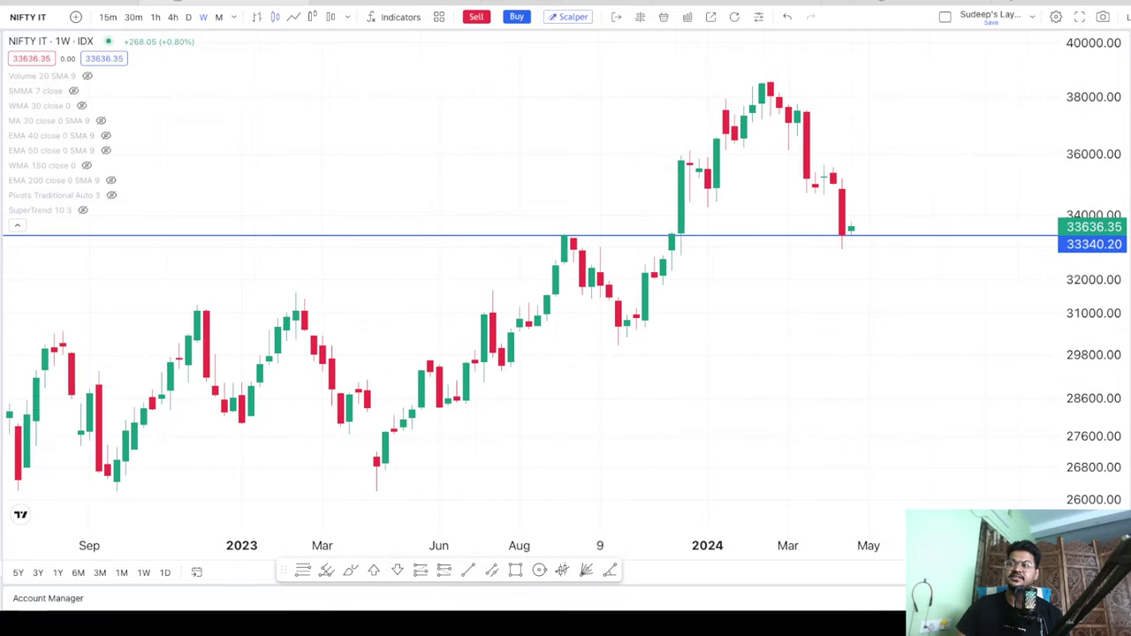
pyautogui.scroll(3, 566, 292)
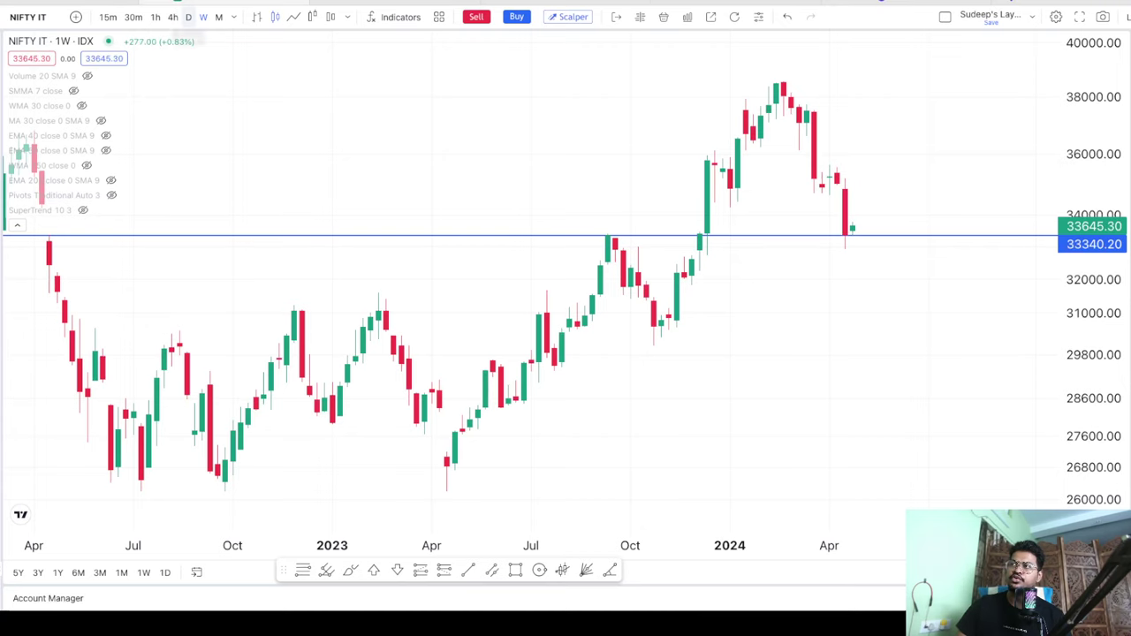
pyautogui.click(188, 17)
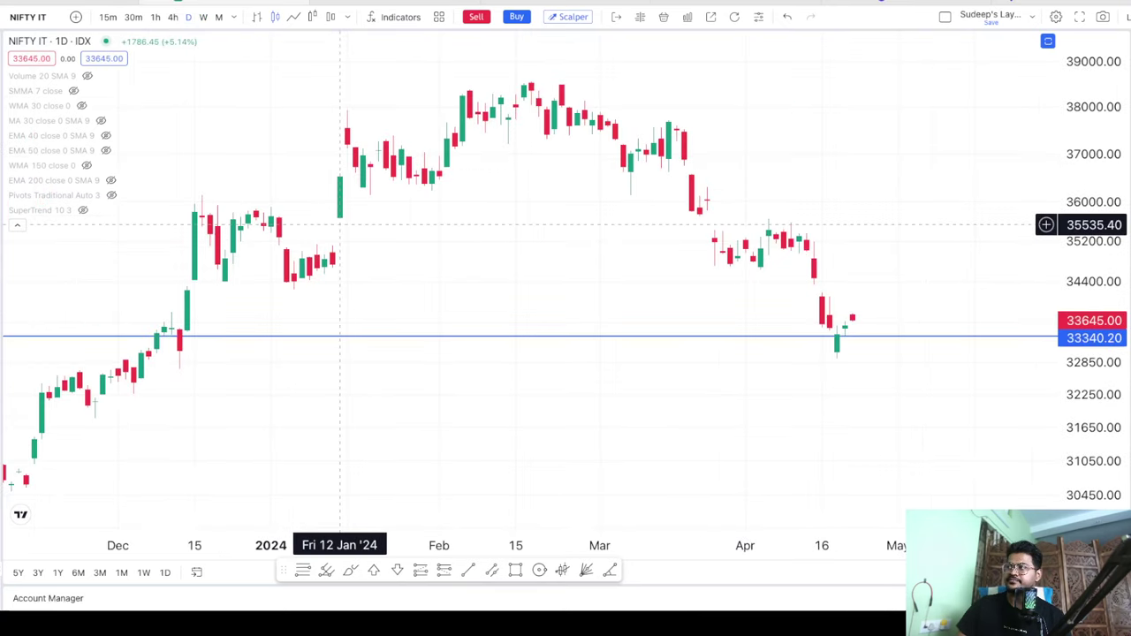
pyautogui.scroll(1, 337, 225)
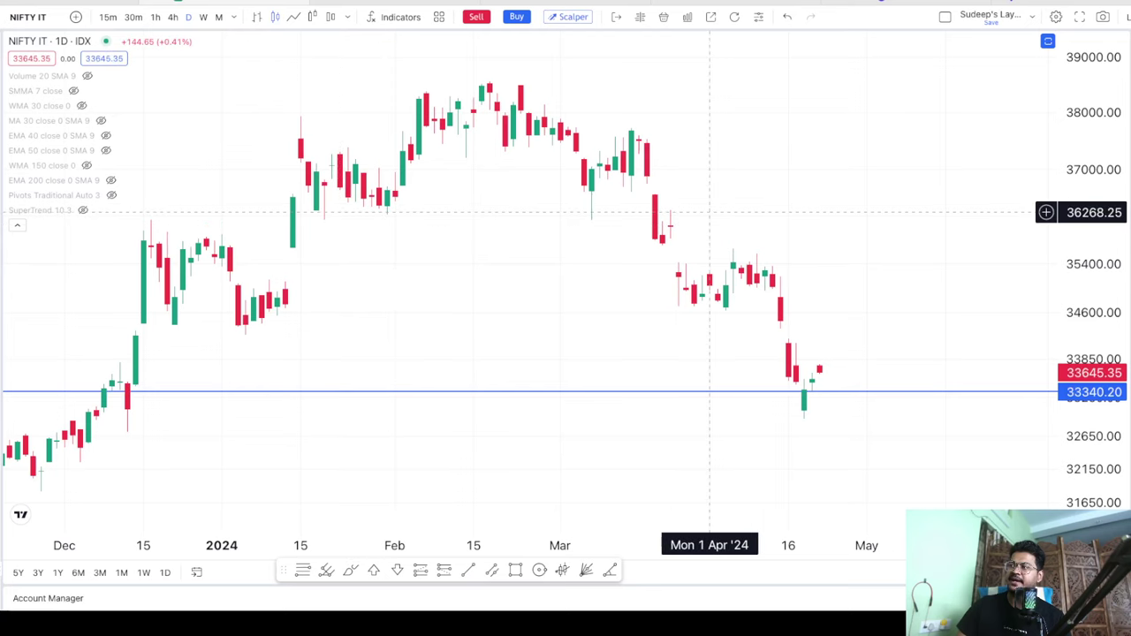
pyautogui.scroll(-2, 704, 213)
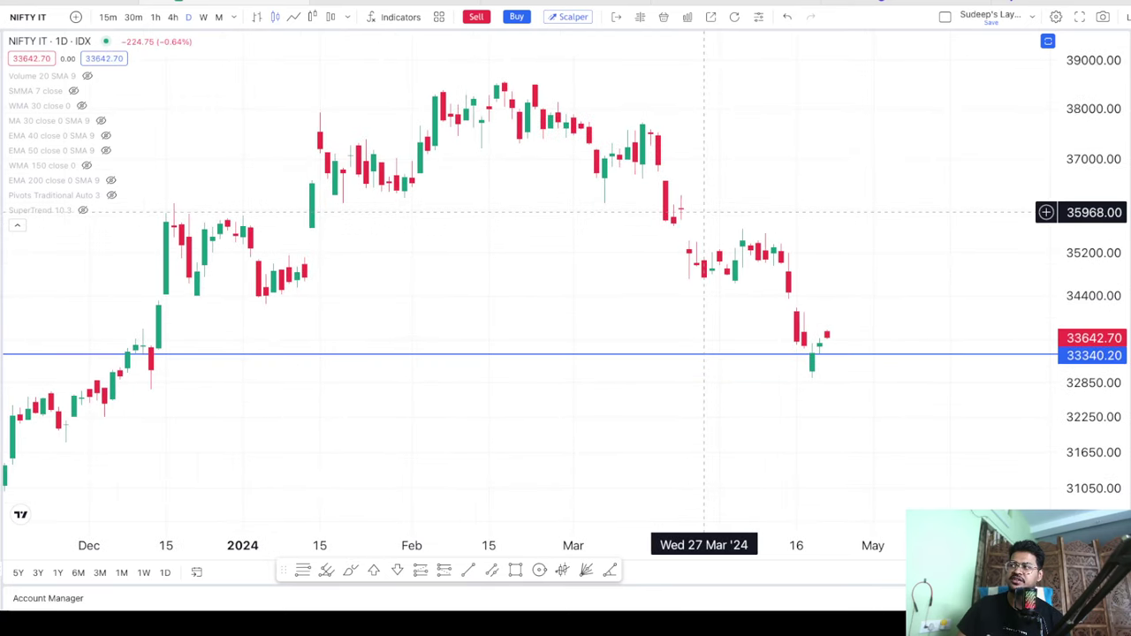
pyautogui.scroll(2, 705, 212)
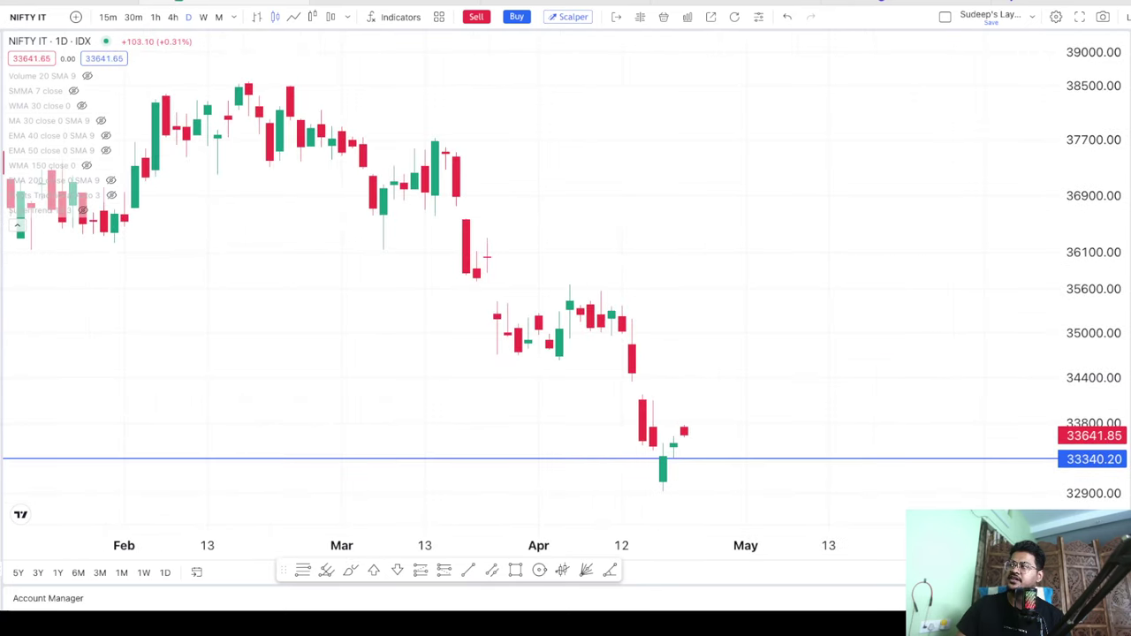
# Circle the late-March to mid-April candles and the latest daily candles around the horizontal line, and clear both circles
pyautogui.moveTo(474, 342)
pyautogui.mouseDown()
pyautogui.moveTo(648, 345)
pyautogui.moveTo(513, 349)
pyautogui.mouseUp()
pyautogui.moveTo(603, 405)
pyautogui.mouseDown()
pyautogui.moveTo(702, 380)
pyautogui.moveTo(591, 415)
pyautogui.mouseUp()
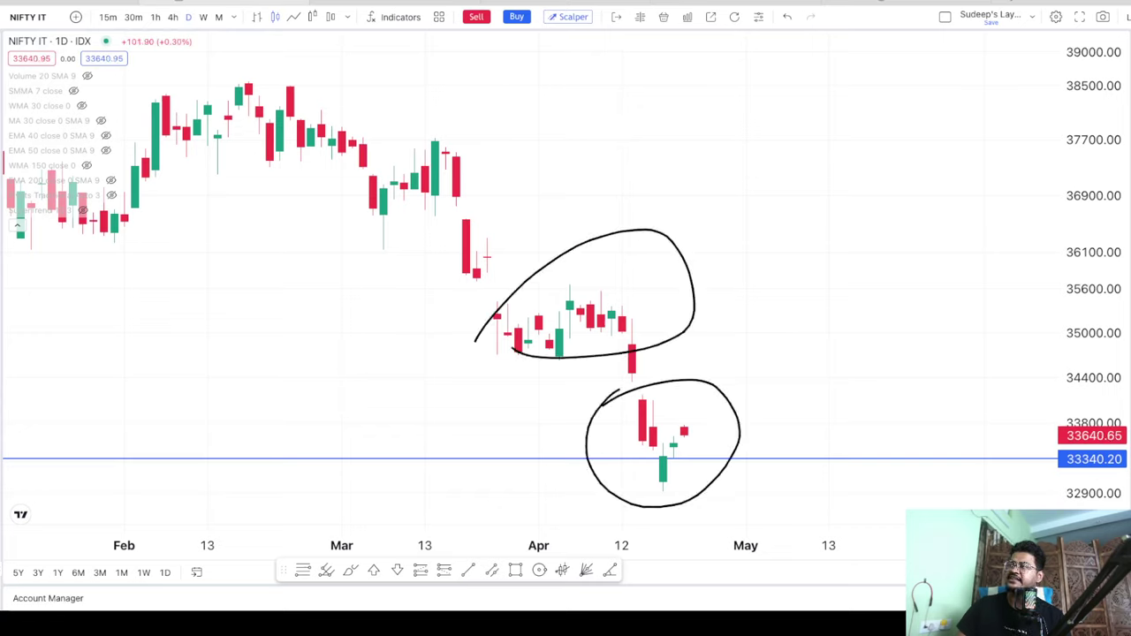
pyautogui.press('Escape')
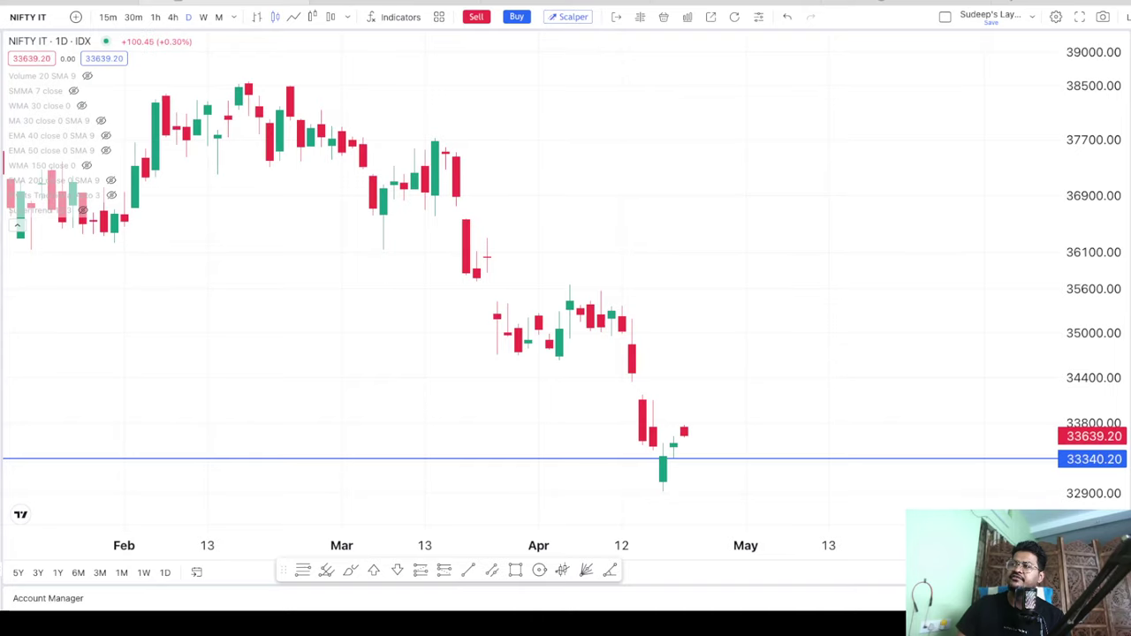
# Show the EMA 50 on the daily chart and sketch its falling continuation with a price dip and rebound towards it
pyautogui.click(106, 150)
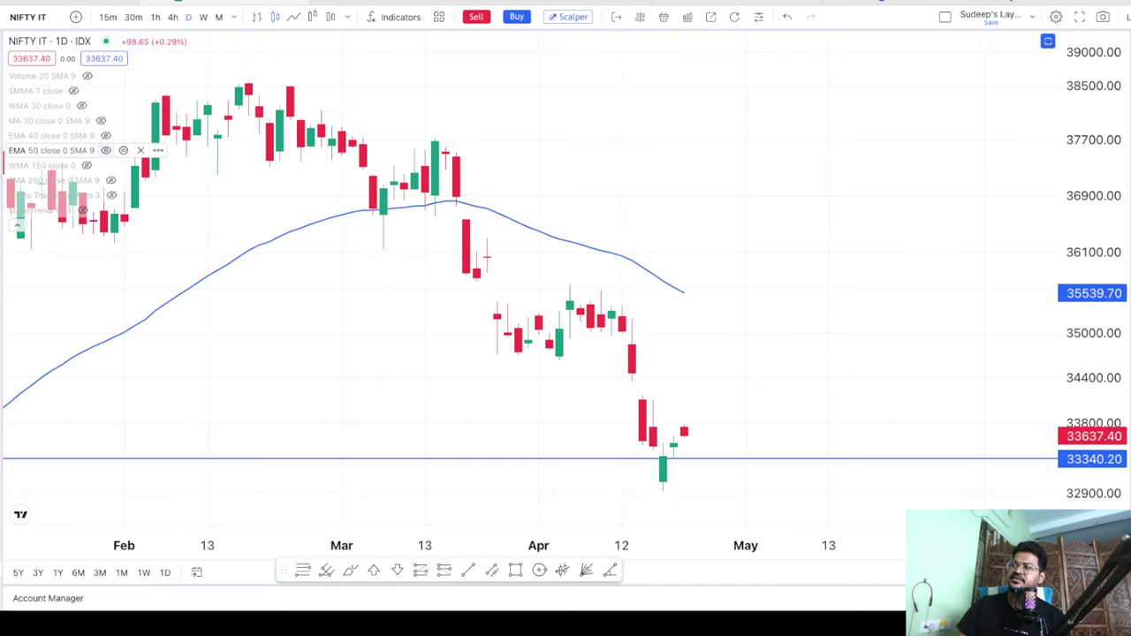
pyautogui.scroll(-4, 631, 303)
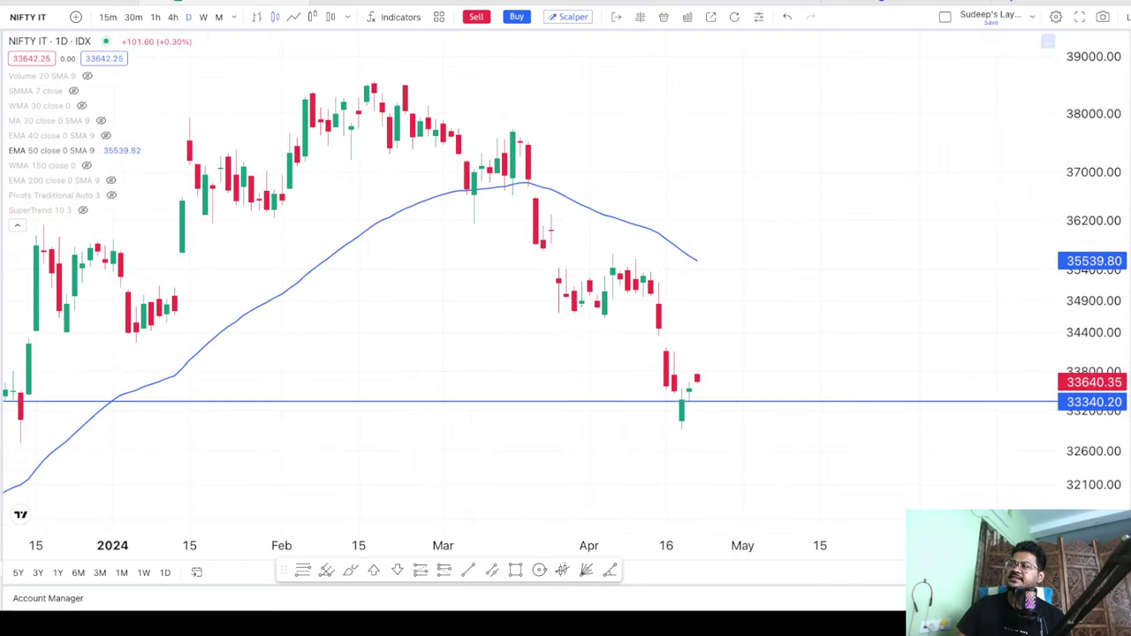
pyautogui.moveTo(697, 371); pyautogui.dragTo(730, 452)
pyautogui.moveTo(699, 386)
pyautogui.mouseDown()
pyautogui.moveTo(723, 441)
pyautogui.moveTo(758, 341)
pyautogui.mouseUp()
pyautogui.moveTo(697, 253); pyautogui.dragTo(839, 315)
pyautogui.moveTo(756, 340); pyautogui.dragTo(783, 322)
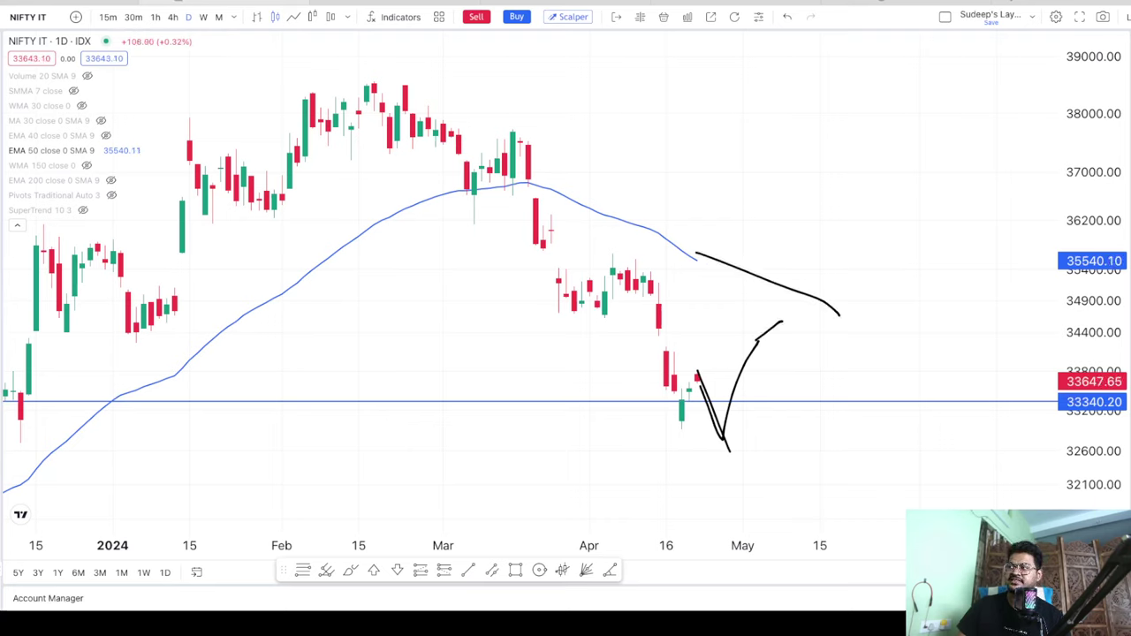
# Extend the falling EMA sketch, draw a rejection back below the horizontal line, circle the rebound leg, and clear all sketches
pyautogui.moveTo(833, 311); pyautogui.dragTo(899, 378)
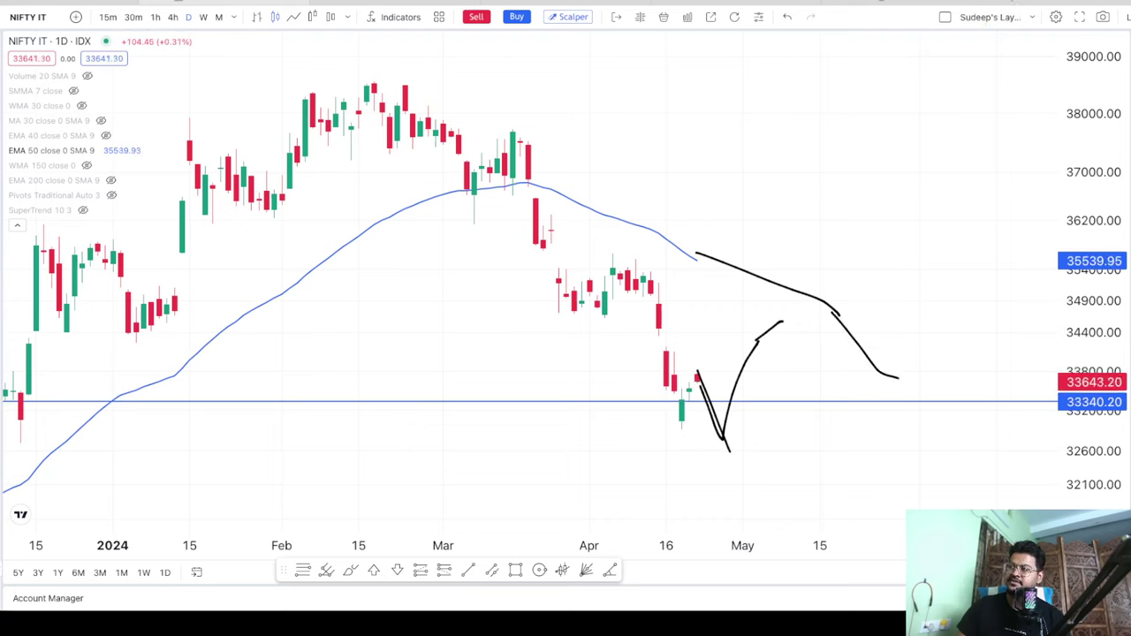
pyautogui.moveTo(771, 326)
pyautogui.mouseDown()
pyautogui.moveTo(816, 311)
pyautogui.moveTo(852, 460)
pyautogui.moveTo(877, 401)
pyautogui.mouseUp()
pyautogui.moveTo(815, 374)
pyautogui.mouseDown()
pyautogui.moveTo(760, 379)
pyautogui.moveTo(781, 405)
pyautogui.mouseUp()
pyautogui.moveTo(727, 375)
pyautogui.mouseDown()
pyautogui.moveTo(785, 317)
pyautogui.moveTo(769, 377)
pyautogui.moveTo(755, 326)
pyautogui.mouseUp()
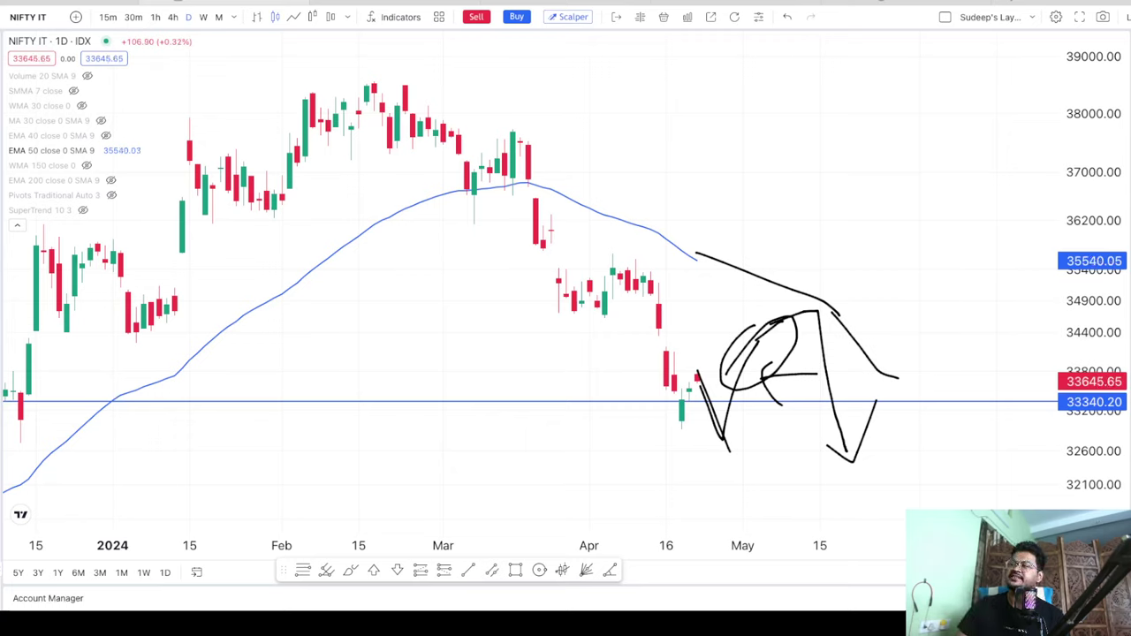
pyautogui.press('Escape')
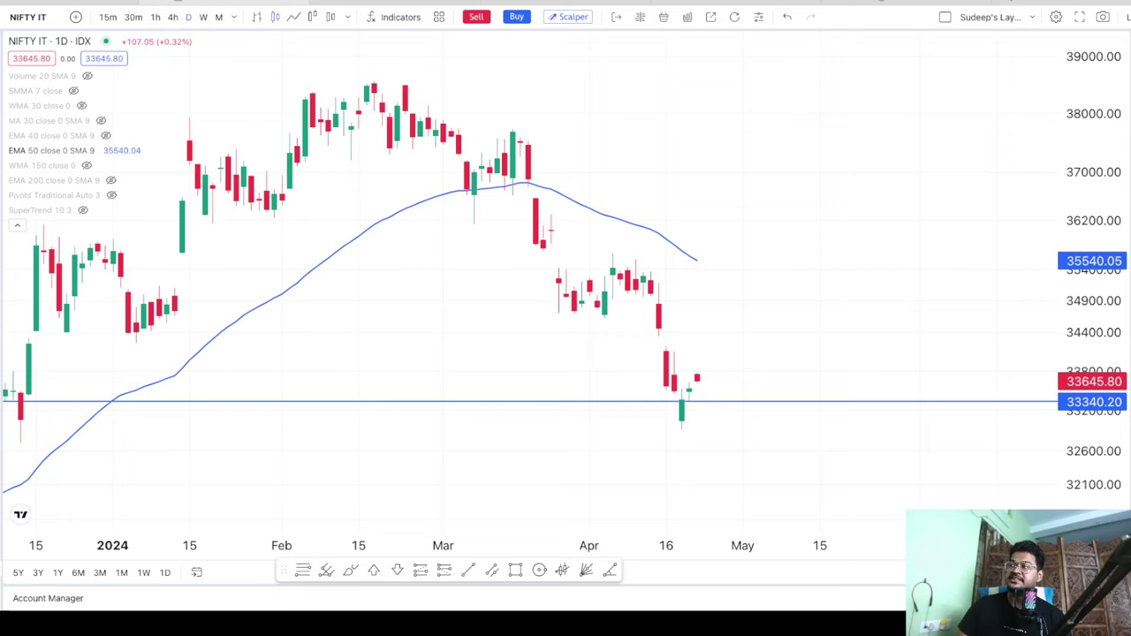
# Switch the NIFTY IT chart to the weekly timeframe and hide the EMA 50
pyautogui.scroll(-2, 530, 301)
pyautogui.scroll(-4, 531, 301)
pyautogui.scroll(2, 531, 300)
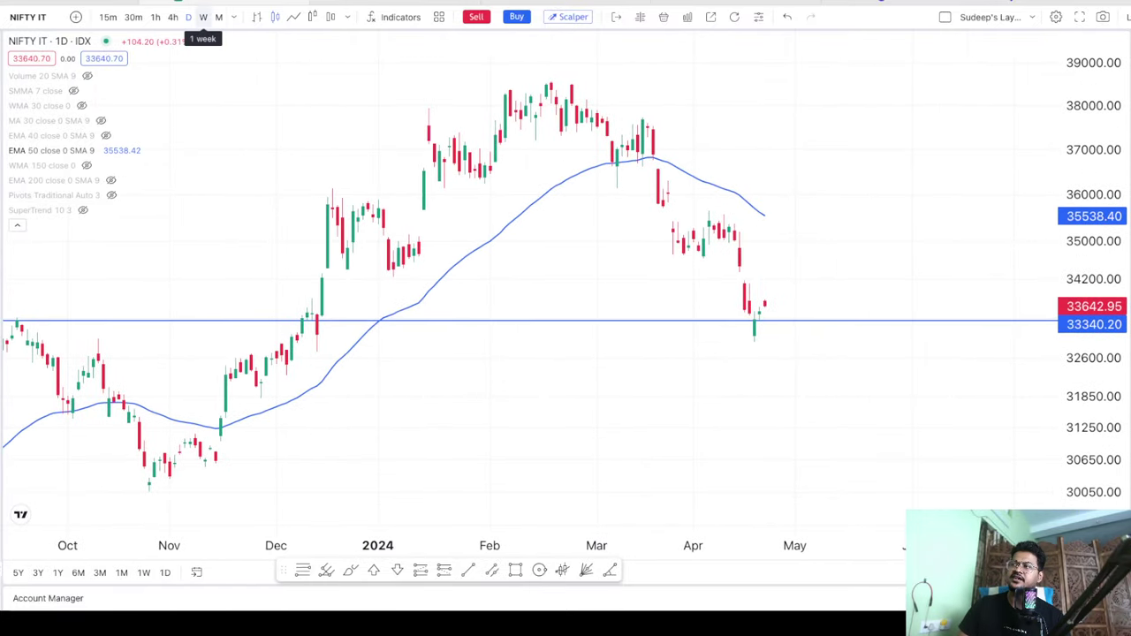
pyautogui.click(204, 17)
pyautogui.click(106, 151)
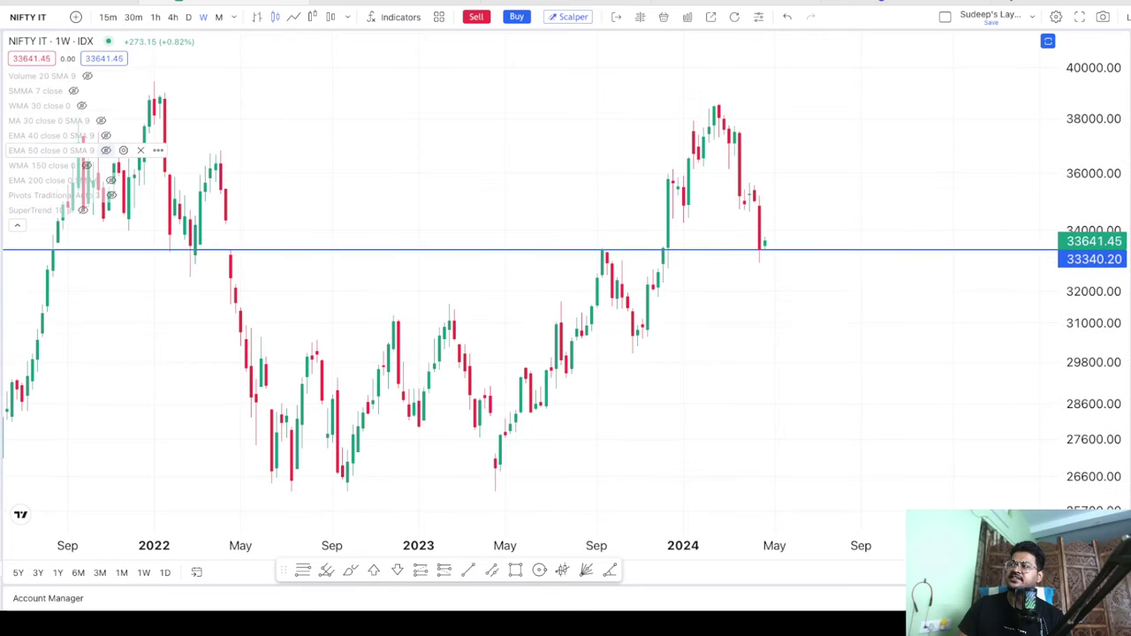
# Draw a Fibonacci retracement from the 2024 high at 38520.75 to the low at 26224.10, and delete the horizontal line at 33340.20
pyautogui.scroll(2, 419, 246)
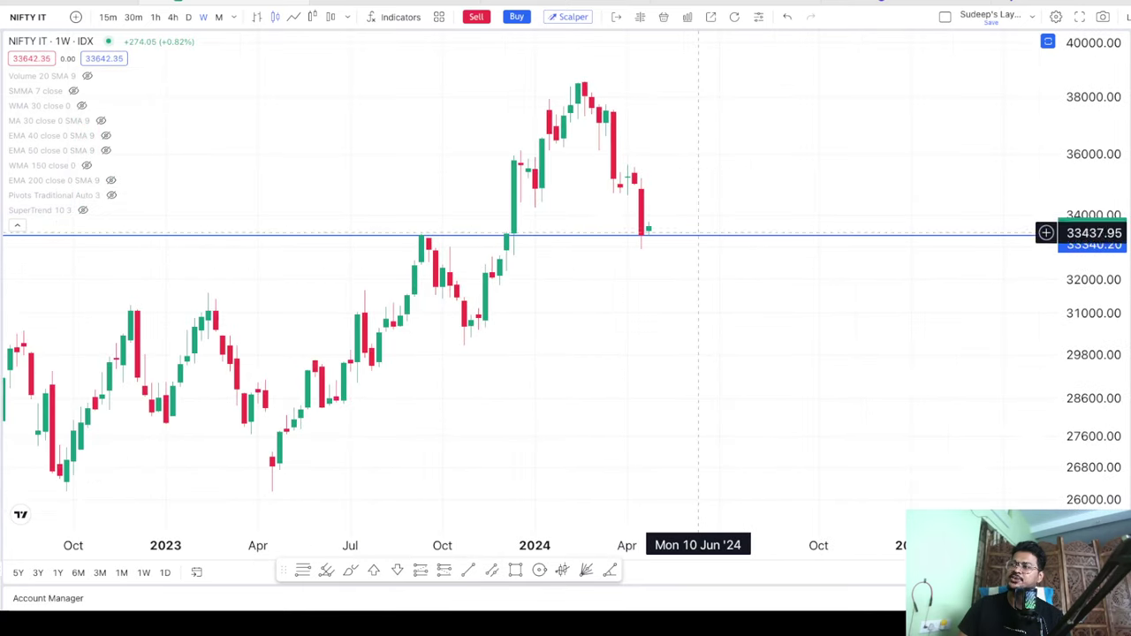
pyautogui.scroll(-2, 680, 293)
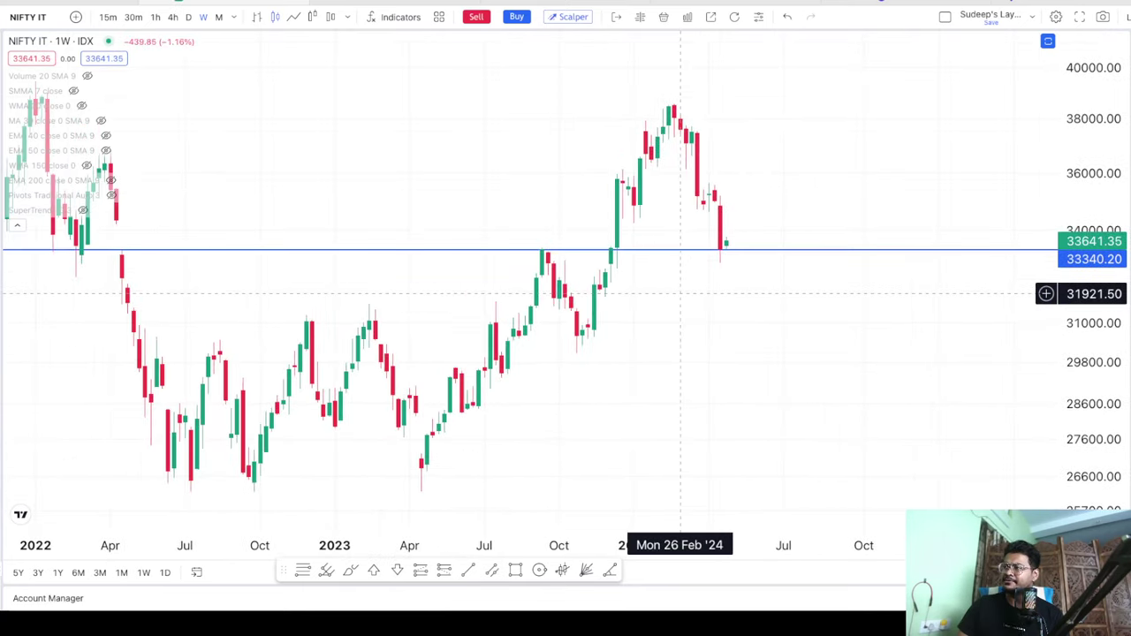
pyautogui.scroll(-2, 681, 293)
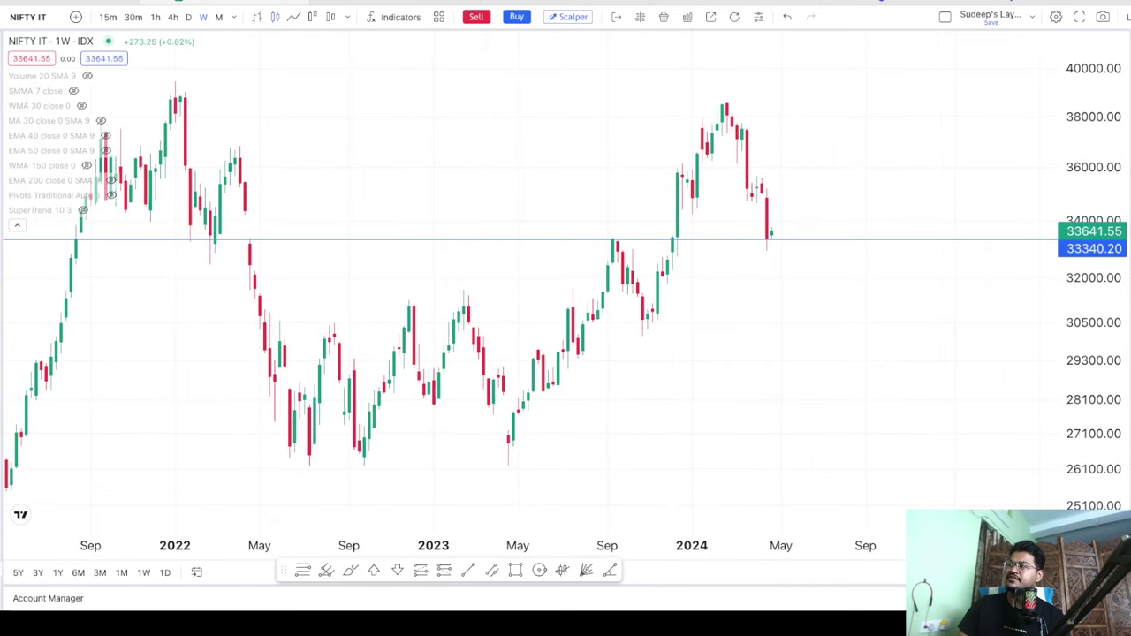
pyautogui.scroll(2, 893, 278)
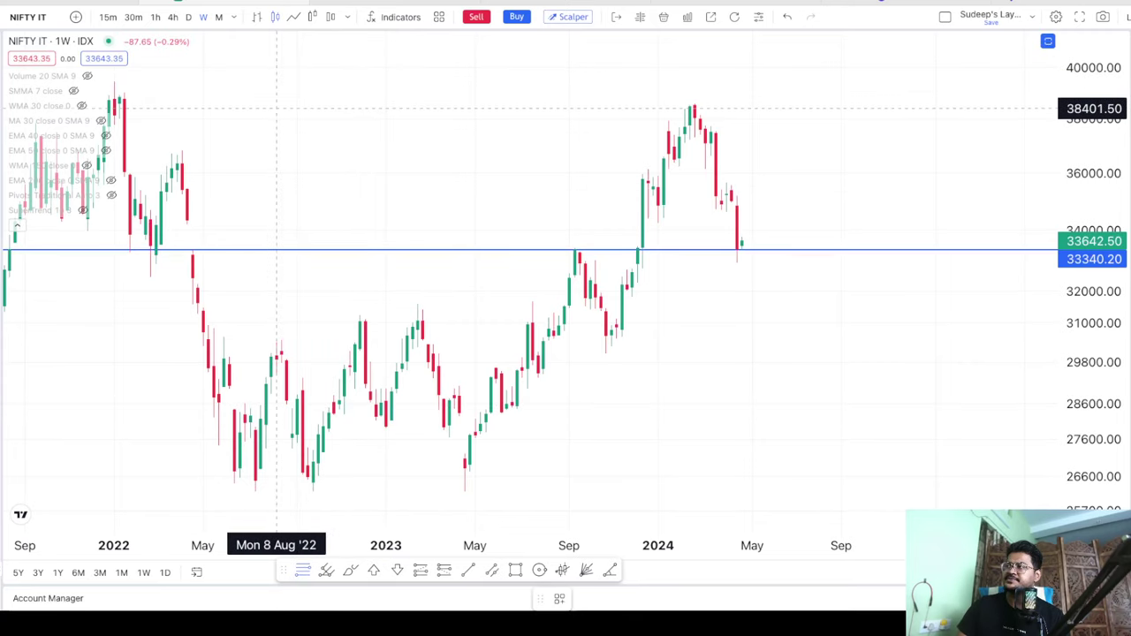
pyautogui.click(281, 105)
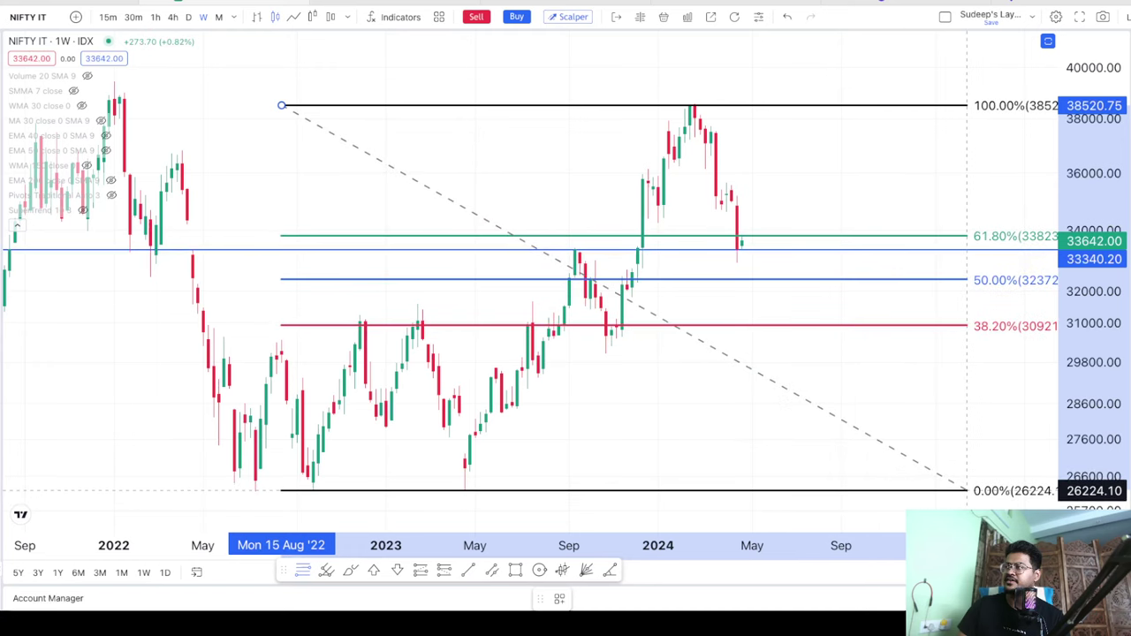
pyautogui.click(967, 491)
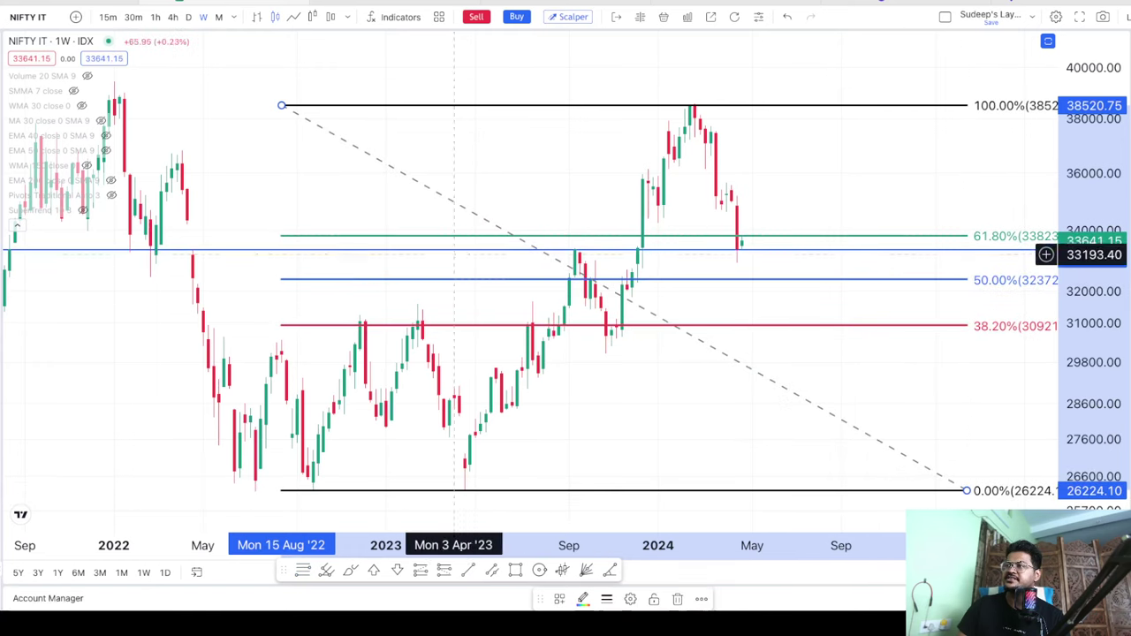
pyautogui.click(278, 251)
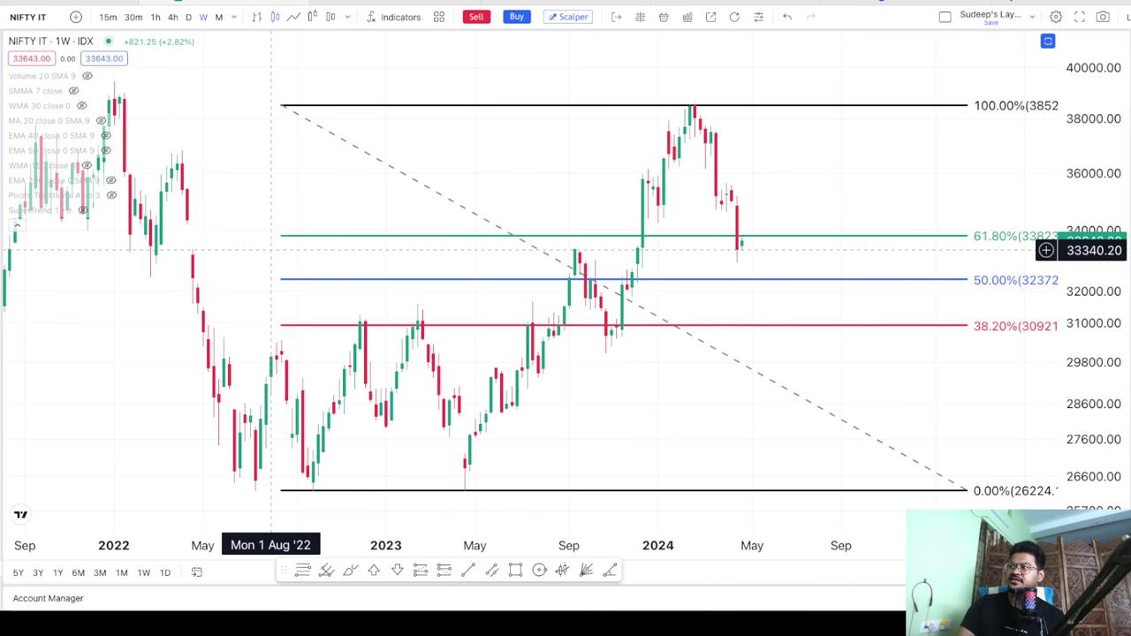
# Circle the September 2022 and April 2023 lows, trace the rise, the pullback near 38.20% and the 2024 decline, and clear the marks
pyautogui.scroll(2, 321, 263)
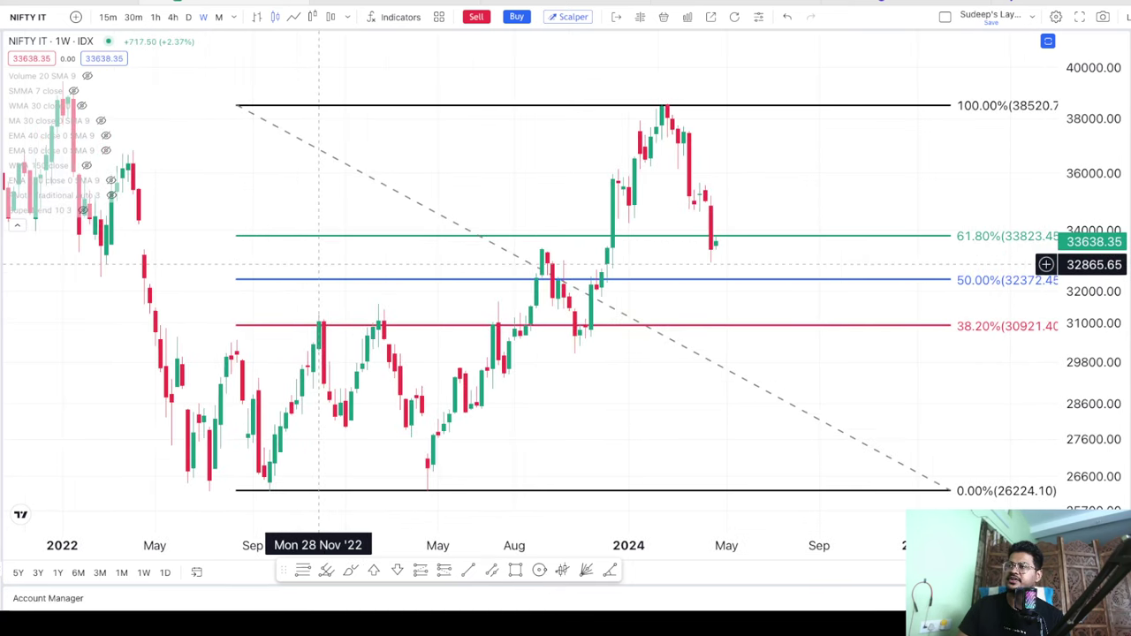
pyautogui.hscroll(3, 466, 274)
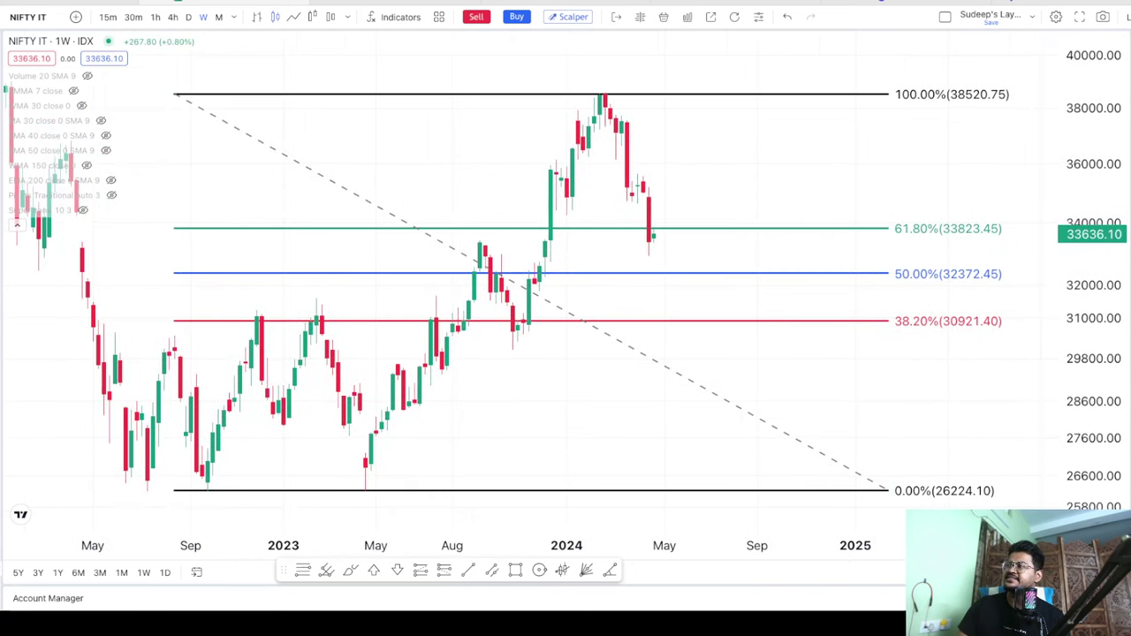
pyautogui.moveTo(333, 471)
pyautogui.mouseDown()
pyautogui.moveTo(384, 488)
pyautogui.moveTo(336, 471)
pyautogui.mouseUp()
pyautogui.moveTo(208, 434)
pyautogui.mouseDown()
pyautogui.moveTo(159, 461)
pyautogui.moveTo(212, 436)
pyautogui.mouseUp()
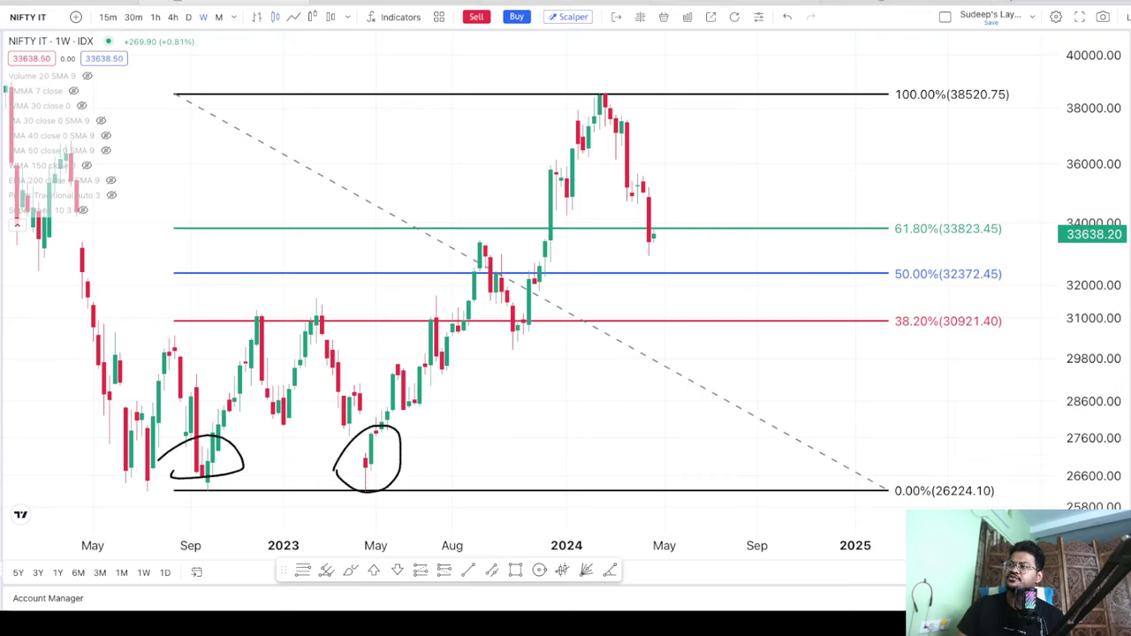
pyautogui.moveTo(356, 465)
pyautogui.mouseDown()
pyautogui.moveTo(477, 285)
pyautogui.moveTo(643, 330)
pyautogui.mouseUp()
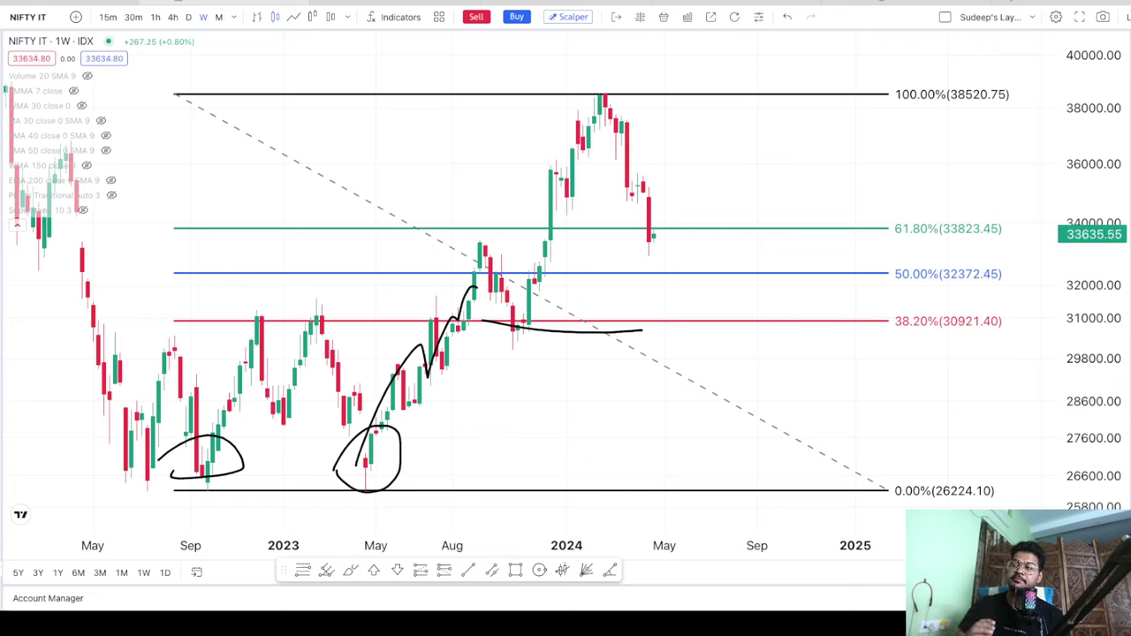
pyautogui.moveTo(465, 292)
pyautogui.mouseDown()
pyautogui.moveTo(505, 279)
pyautogui.moveTo(518, 335)
pyautogui.moveTo(566, 112)
pyautogui.moveTo(599, 87)
pyautogui.moveTo(649, 239)
pyautogui.mouseUp()
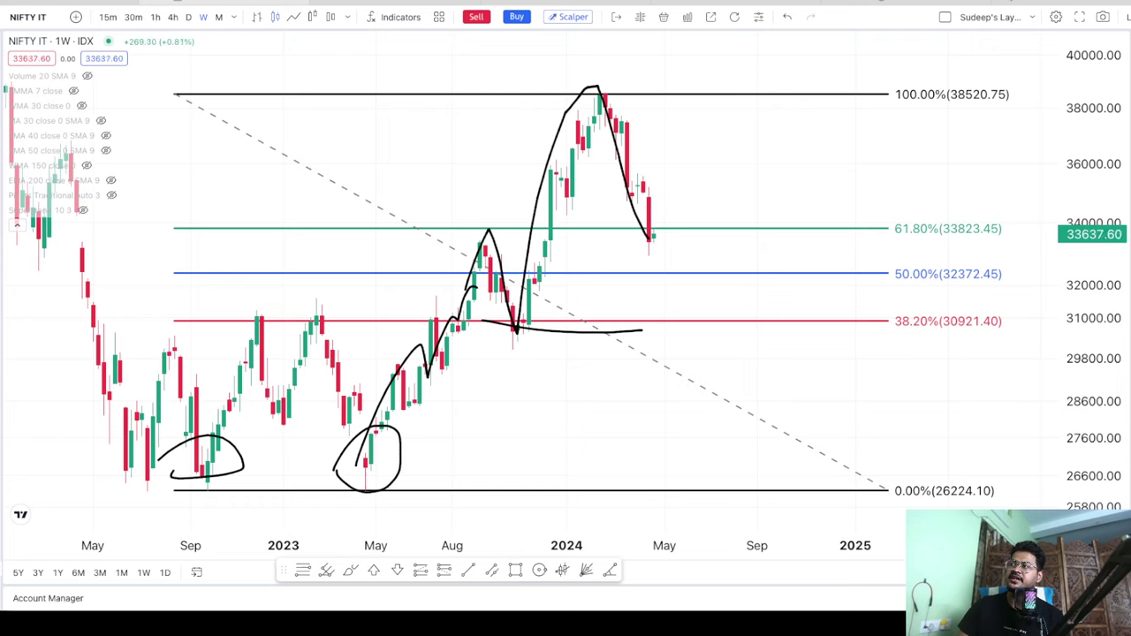
pyautogui.press('e')
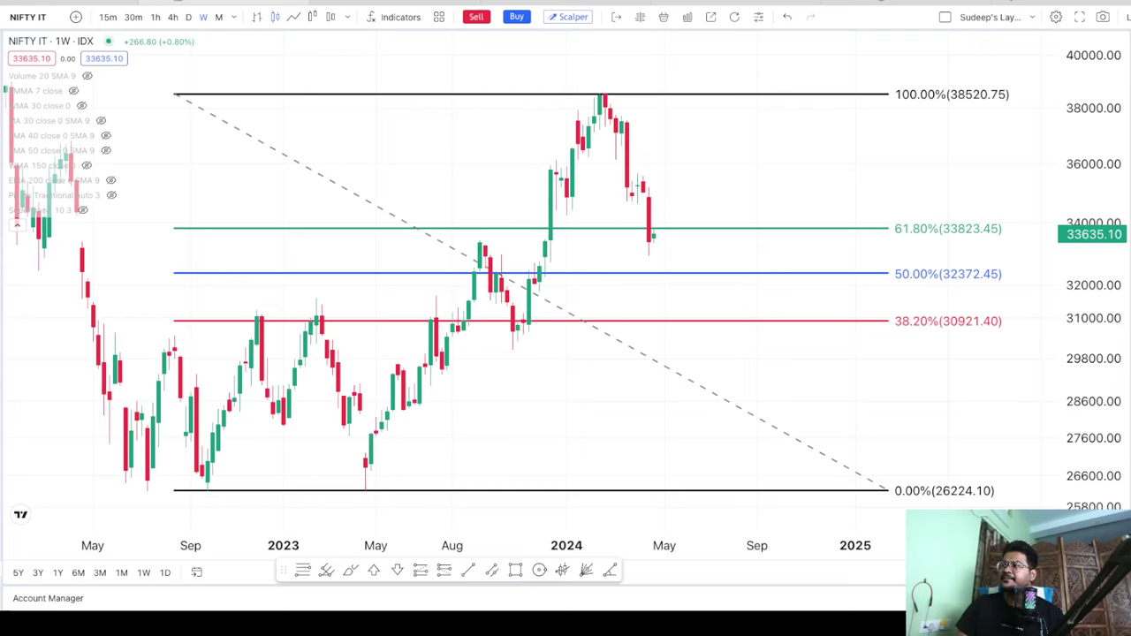
# Box the 50.00% level, mark support at the latest candles, sketch a dip to 50.00% with a recovery upward, and clear the marks
pyautogui.moveTo(890, 248)
pyautogui.mouseDown()
pyautogui.moveTo(936, 297)
pyautogui.moveTo(1015, 297)
pyautogui.moveTo(992, 244)
pyautogui.moveTo(863, 242)
pyautogui.mouseUp()
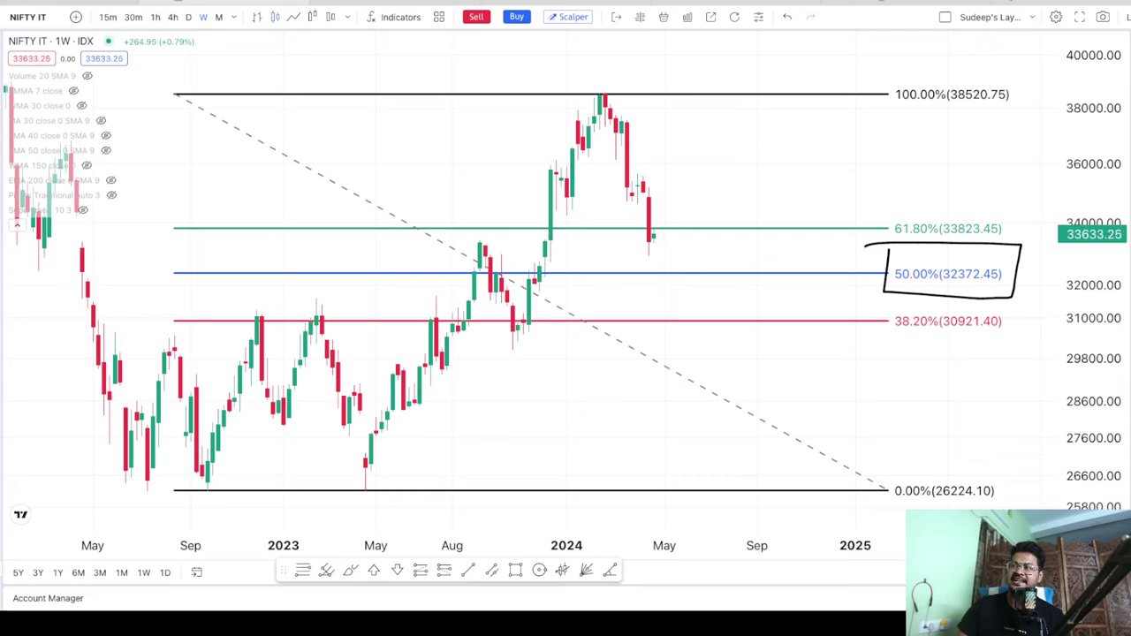
pyautogui.moveTo(466, 234)
pyautogui.mouseDown()
pyautogui.moveTo(591, 244)
pyautogui.moveTo(752, 234)
pyautogui.mouseUp()
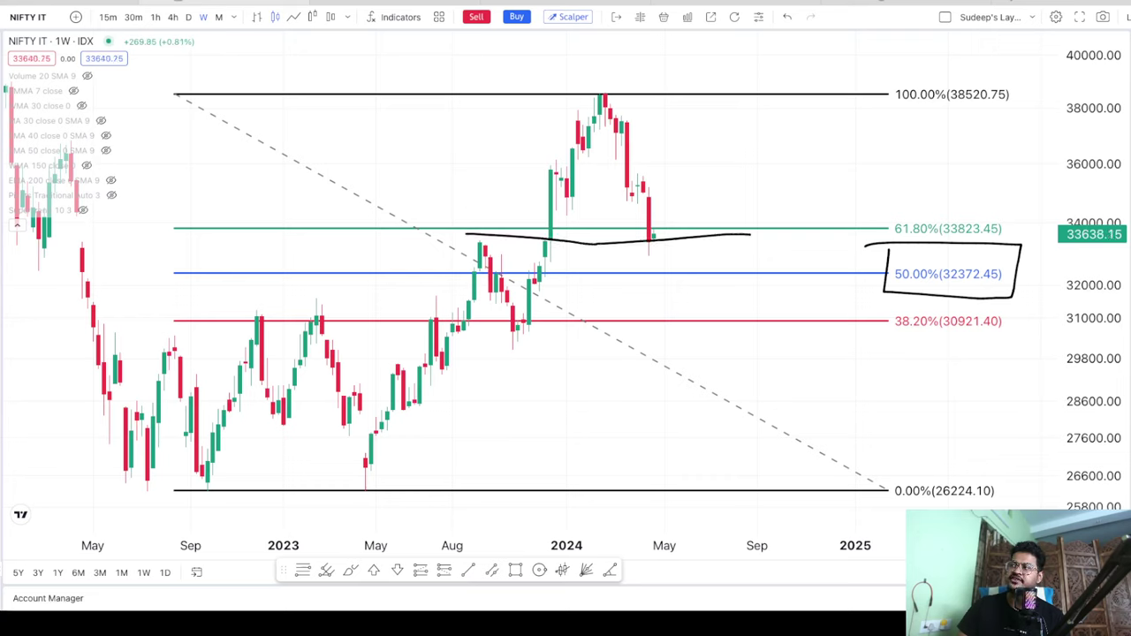
pyautogui.moveTo(654, 231)
pyautogui.mouseDown()
pyautogui.moveTo(655, 246)
pyautogui.moveTo(698, 277)
pyautogui.moveTo(752, 289)
pyautogui.moveTo(771, 239)
pyautogui.moveTo(786, 278)
pyautogui.moveTo(820, 232)
pyautogui.moveTo(839, 224)
pyautogui.moveTo(860, 249)
pyautogui.moveTo(875, 171)
pyautogui.moveTo(909, 177)
pyautogui.mouseUp()
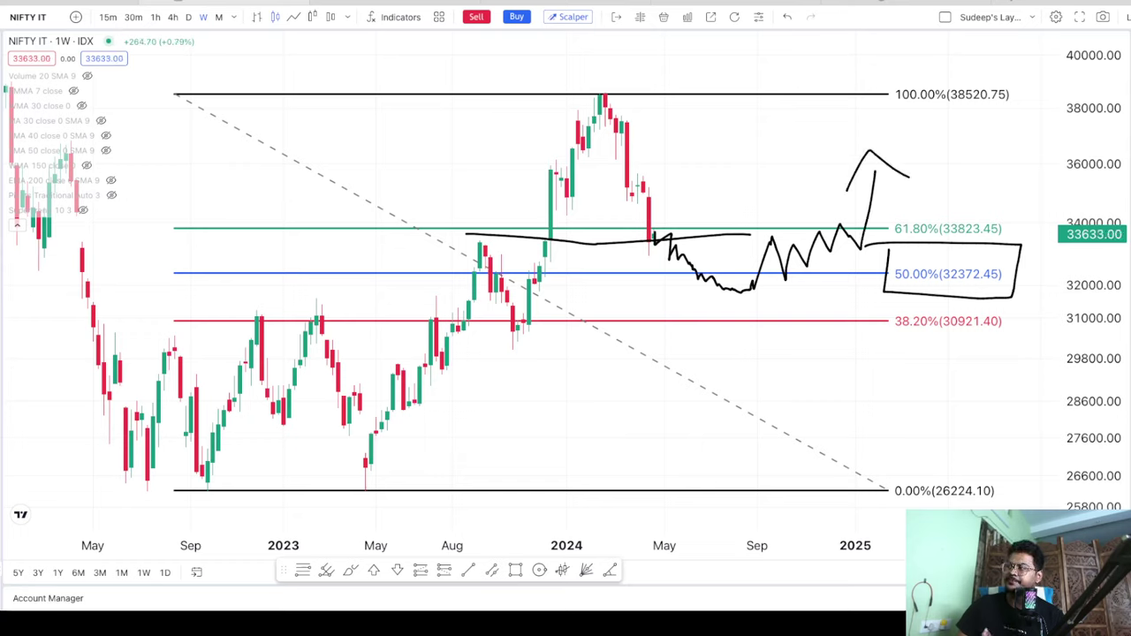
pyautogui.press('Escape')
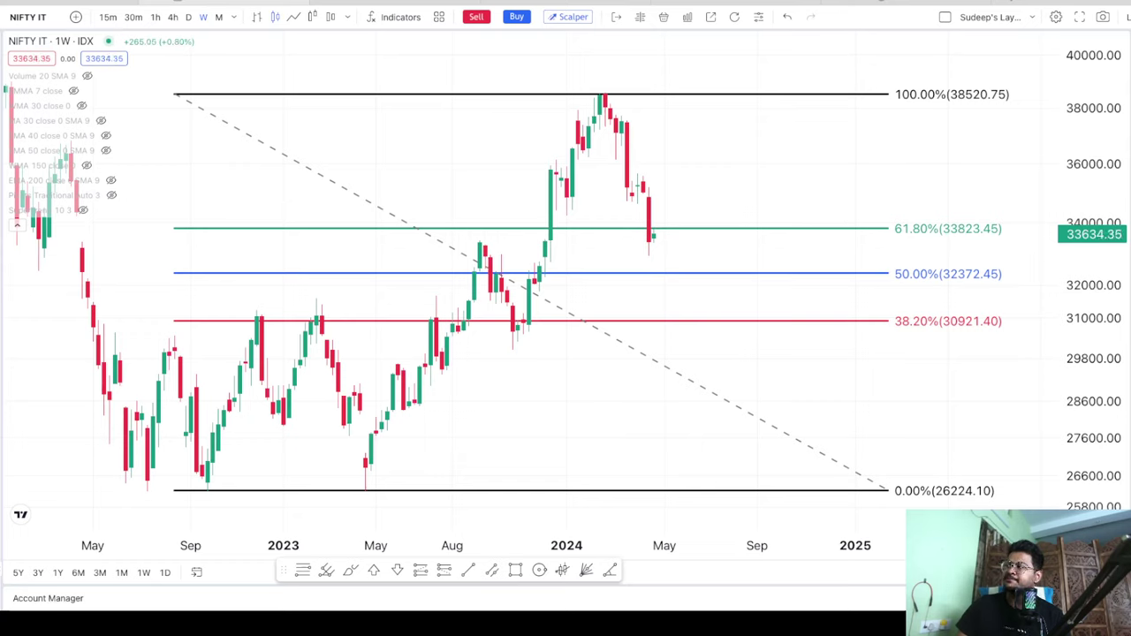
# Box the 61.80% level, sketch a base between 50.00% and 61.80% breaking upward with an arrow pointing to it, and clear the marks
pyautogui.scroll(4, 531, 292)
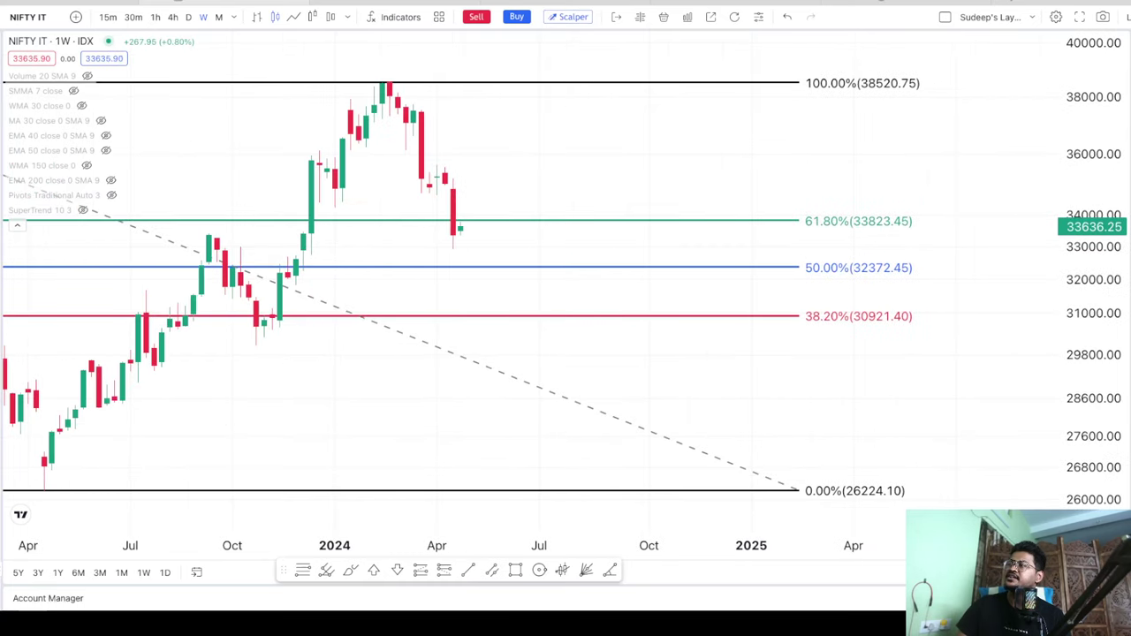
pyautogui.moveTo(794, 198)
pyautogui.mouseDown()
pyautogui.moveTo(861, 238)
pyautogui.moveTo(941, 189)
pyautogui.moveTo(757, 194)
pyautogui.mouseUp()
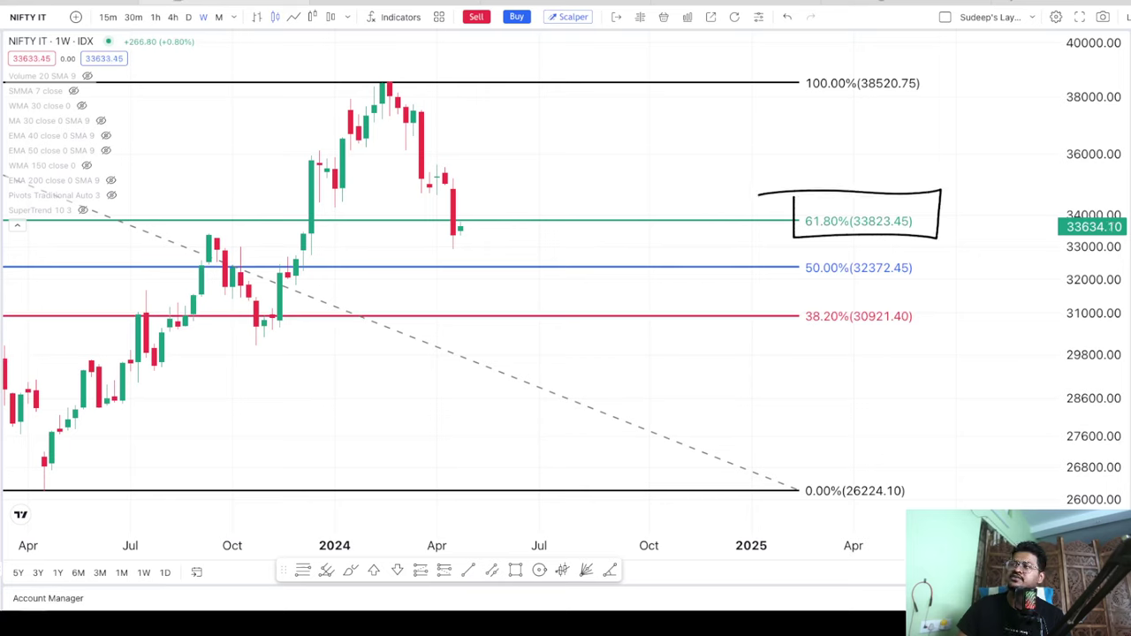
pyautogui.moveTo(453, 232)
pyautogui.mouseDown()
pyautogui.moveTo(597, 254)
pyautogui.moveTo(641, 198)
pyautogui.moveTo(631, 192)
pyautogui.moveTo(661, 195)
pyautogui.mouseUp()
pyautogui.moveTo(749, 196)
pyautogui.mouseDown()
pyautogui.moveTo(677, 202)
pyautogui.moveTo(692, 220)
pyautogui.mouseUp()
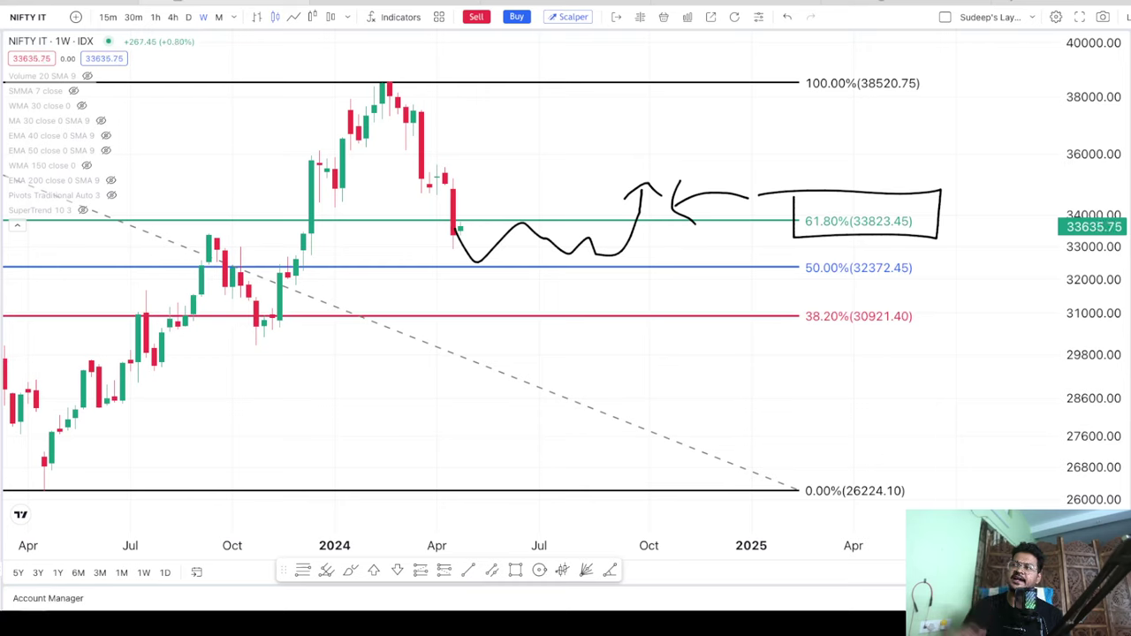
pyautogui.press('Escape')
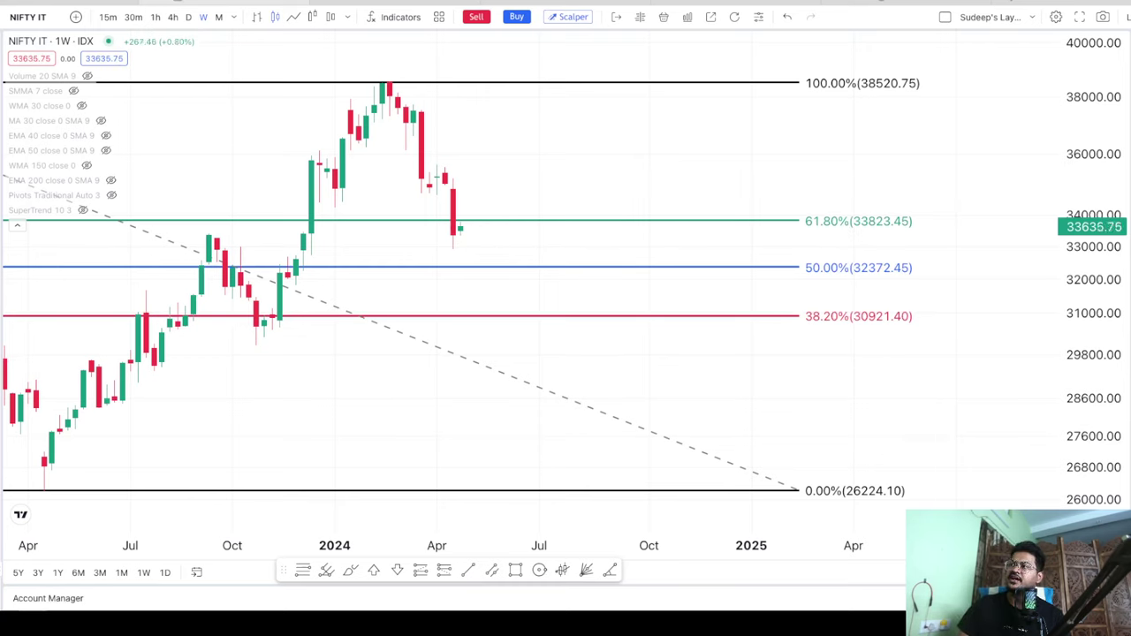
# Mark the 2024 decline, circle the latest candle, start a zigzag base above 50.00%, and box the 61.80% level
pyautogui.moveTo(393, 117)
pyautogui.mouseDown()
pyautogui.moveTo(462, 116)
pyautogui.moveTo(421, 175)
pyautogui.moveTo(458, 175)
pyautogui.moveTo(423, 188)
pyautogui.mouseUp()
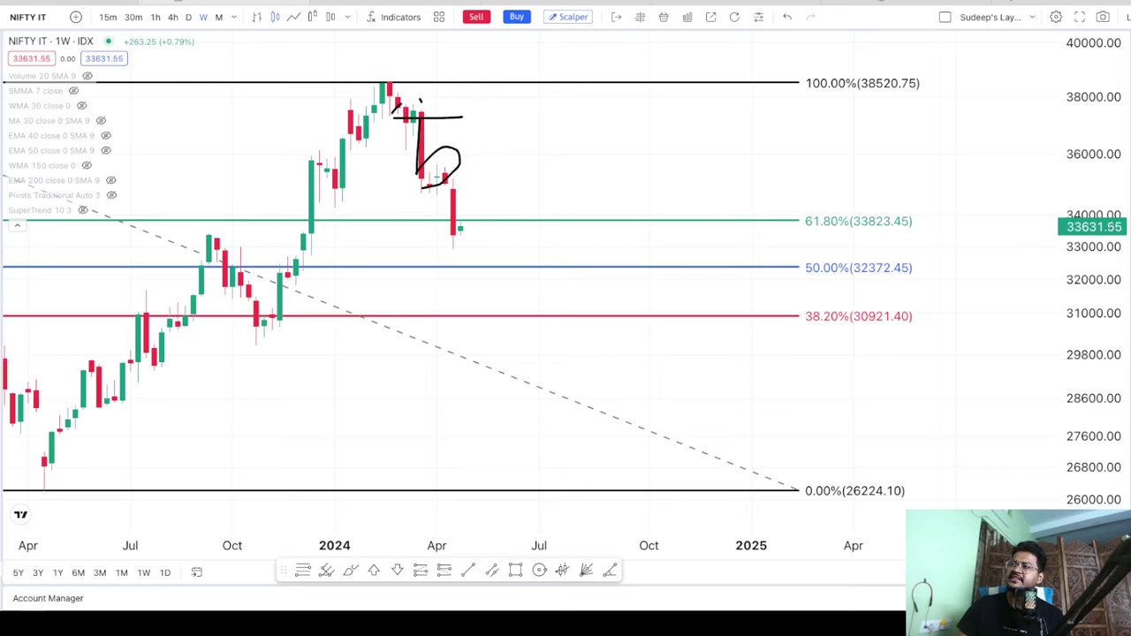
pyautogui.moveTo(458, 231)
pyautogui.mouseDown()
pyautogui.moveTo(471, 226)
pyautogui.moveTo(457, 221)
pyautogui.mouseUp()
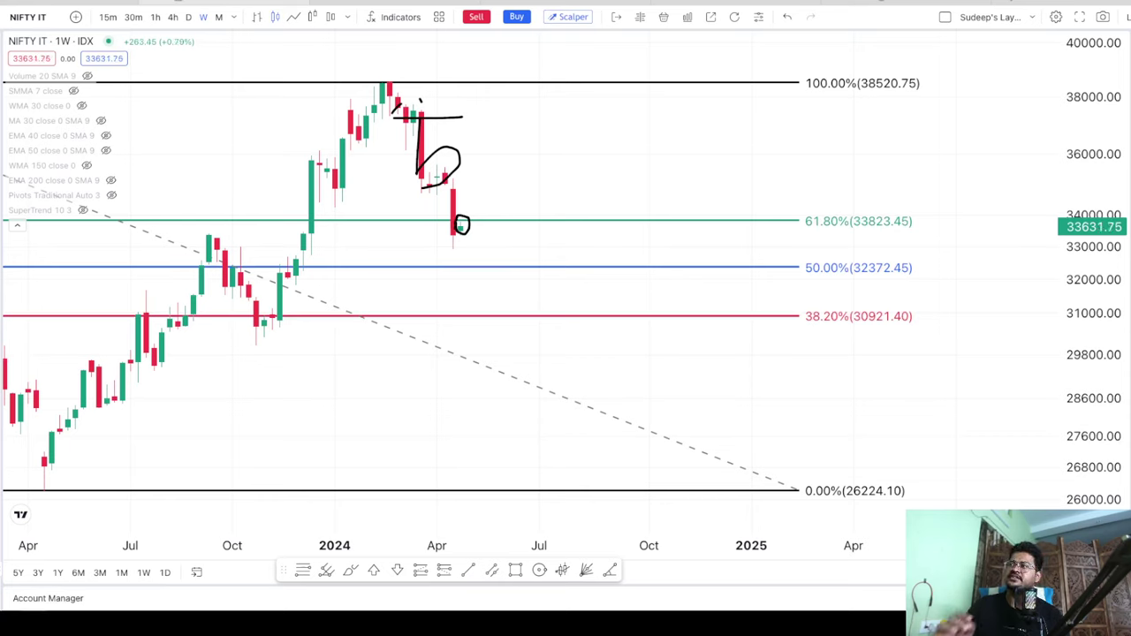
pyautogui.moveTo(458, 233)
pyautogui.mouseDown()
pyautogui.moveTo(470, 258)
pyautogui.moveTo(506, 244)
pyautogui.mouseUp()
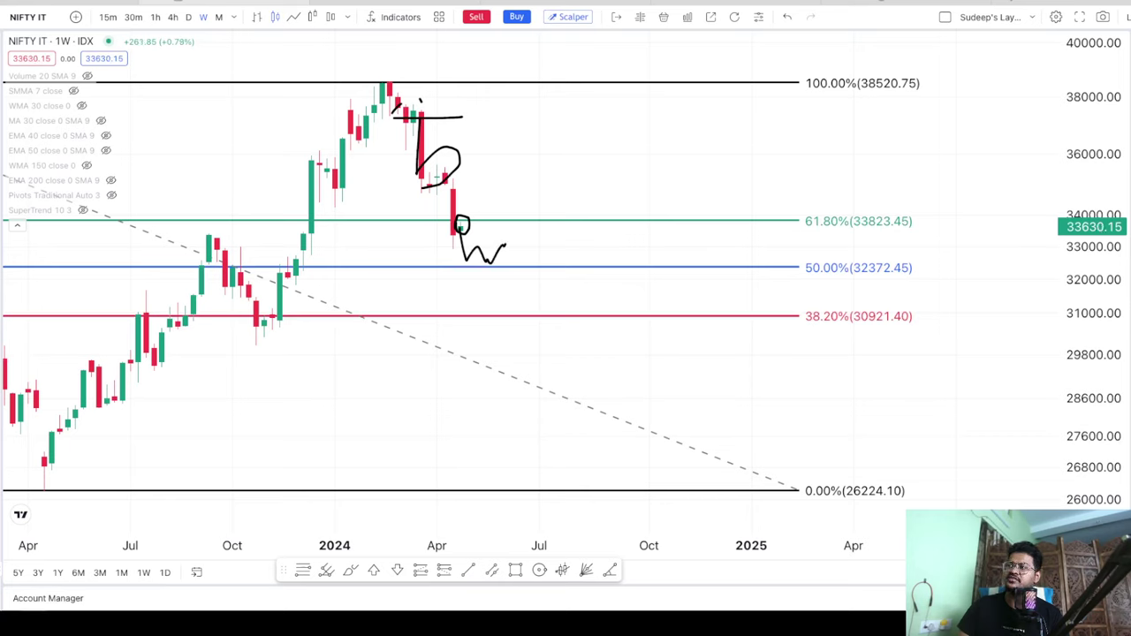
pyautogui.moveTo(532, 225); pyautogui.dragTo(570, 206)
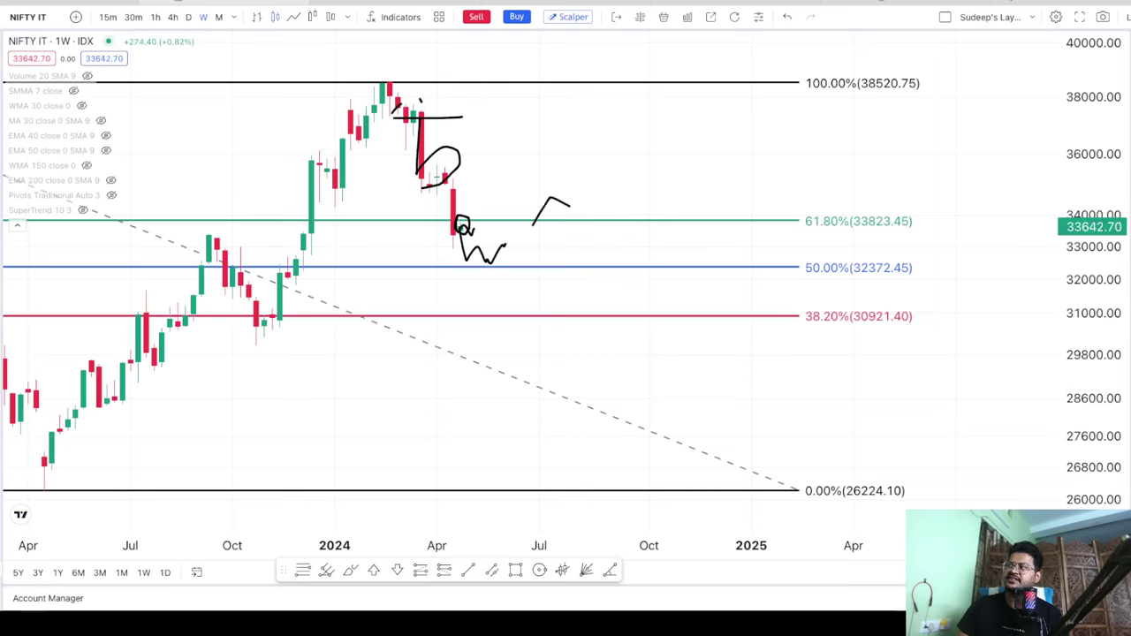
pyautogui.moveTo(793, 203)
pyautogui.mouseDown()
pyautogui.moveTo(896, 231)
pyautogui.moveTo(928, 204)
pyautogui.moveTo(788, 196)
pyautogui.mouseUp()
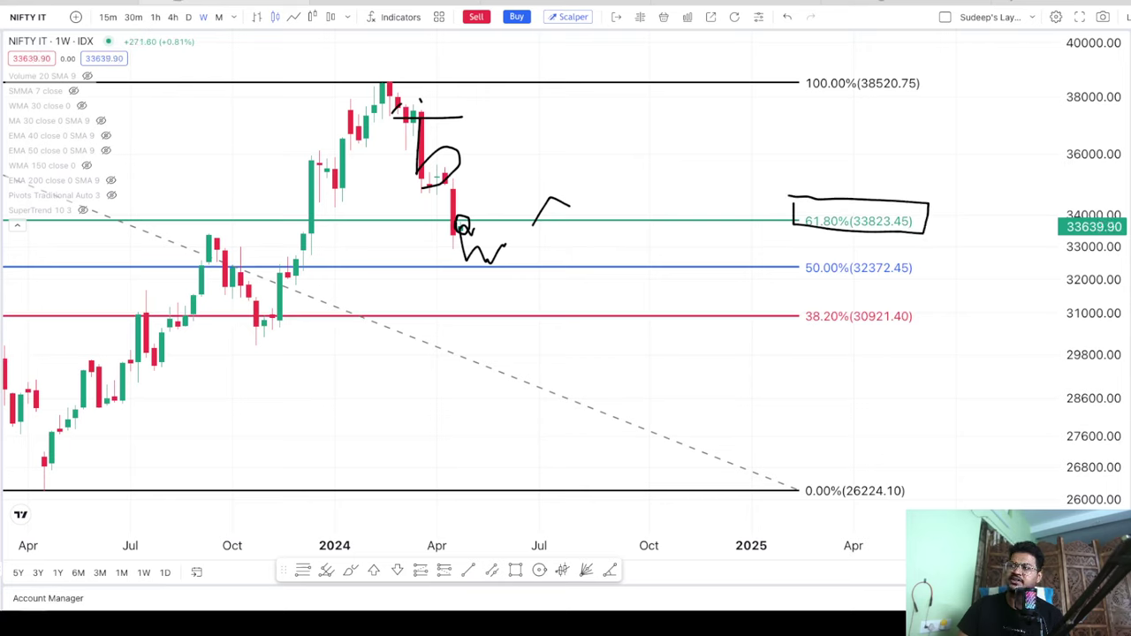
# Extend the zigzag base above 50.00% into an upward breakout through 61.80%, point an arrow at the breakout, and clear the marks
pyautogui.moveTo(505, 248)
pyautogui.mouseDown()
pyautogui.moveTo(537, 242)
pyautogui.moveTo(557, 259)
pyautogui.moveTo(602, 243)
pyautogui.mouseUp()
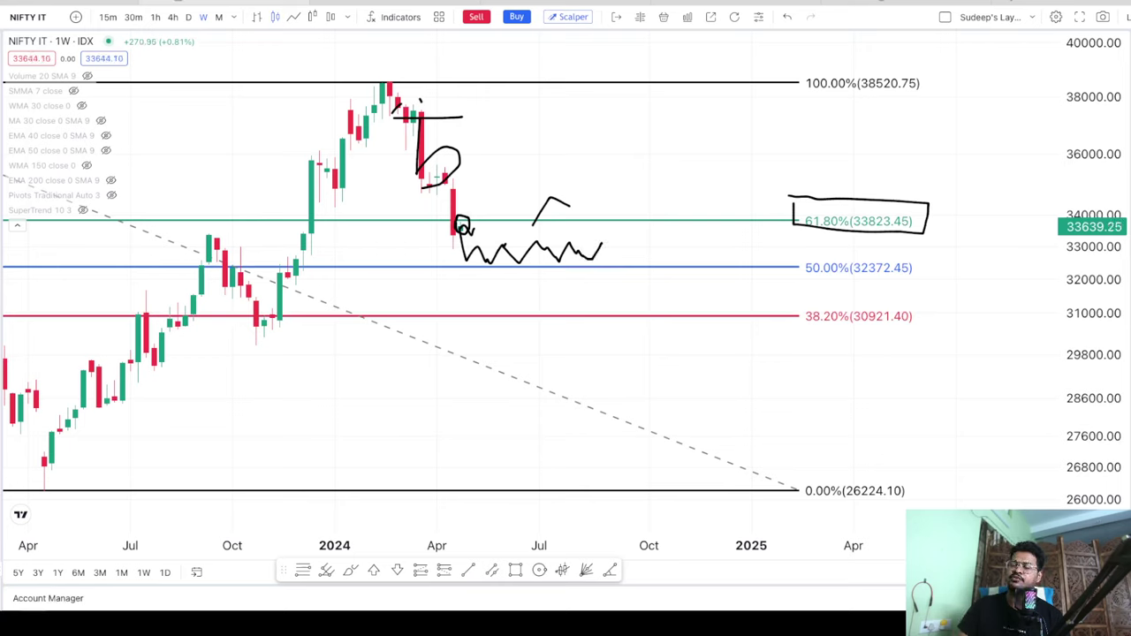
pyautogui.moveTo(602, 247)
pyautogui.mouseDown()
pyautogui.moveTo(622, 152)
pyautogui.moveTo(643, 158)
pyautogui.mouseUp()
pyautogui.moveTo(635, 209); pyautogui.dragTo(717, 199)
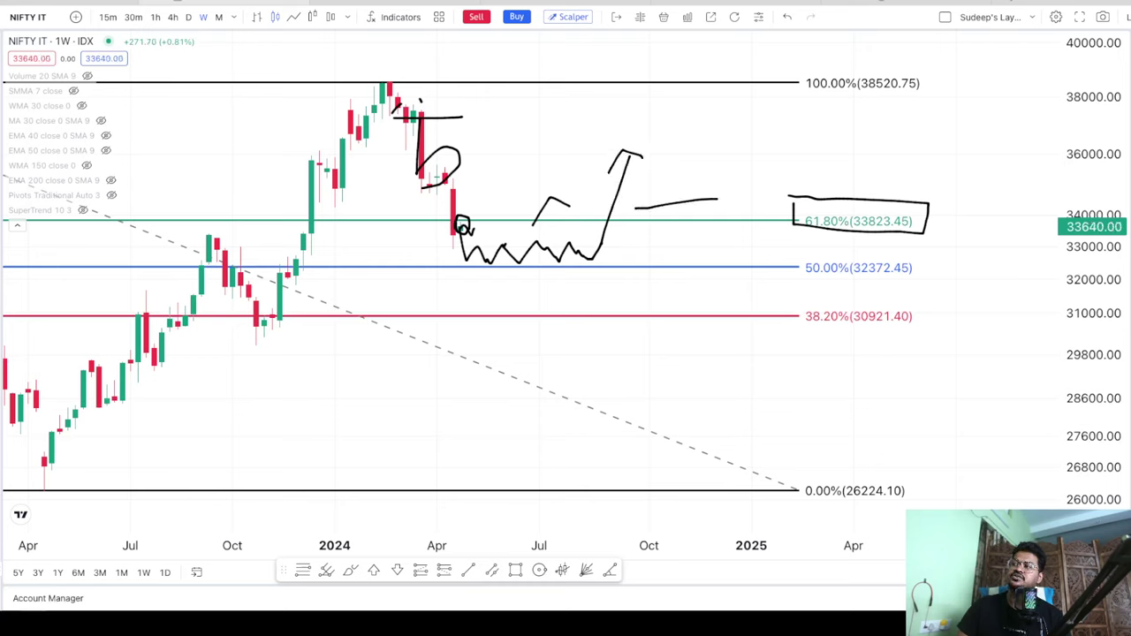
pyautogui.moveTo(643, 200); pyautogui.dragTo(650, 227)
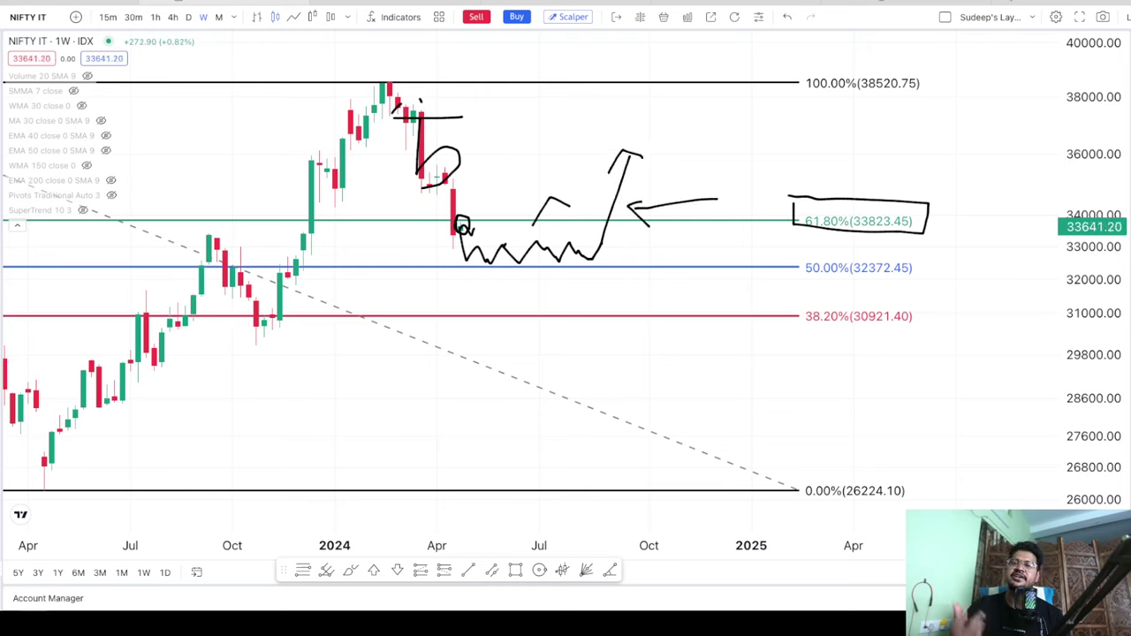
pyautogui.press('Escape')
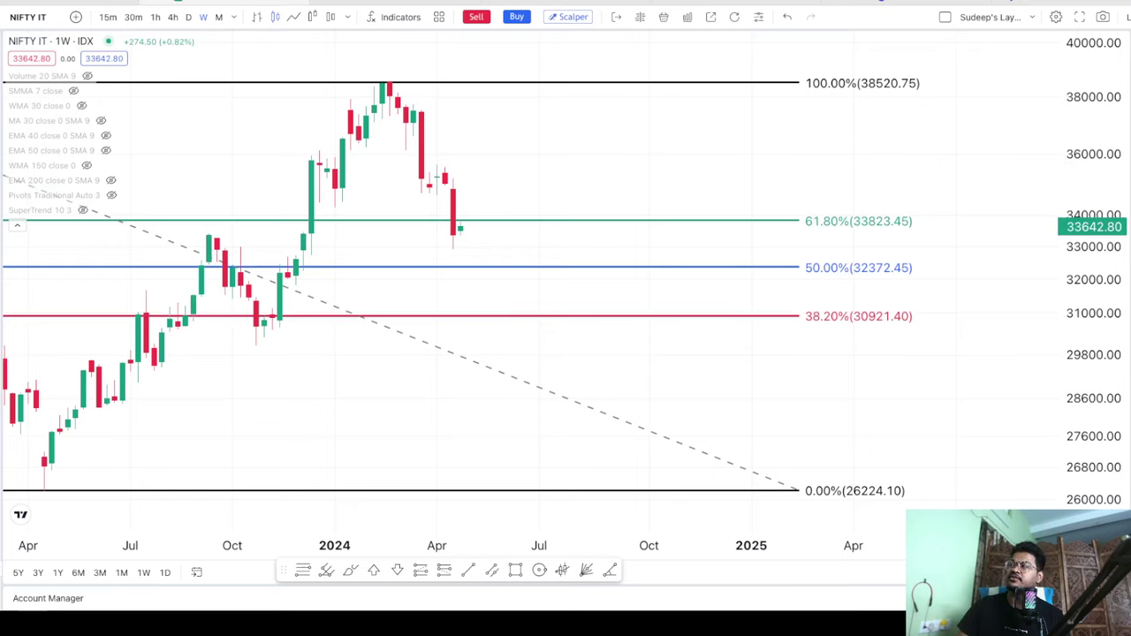
# Handwrite "34K" above the 61.80% label, circle it, and add an arrow pointing to it and a tick mark
pyautogui.moveTo(869, 158)
pyautogui.mouseDown()
pyautogui.moveTo(885, 175)
pyautogui.moveTo(882, 199)
pyautogui.mouseUp()
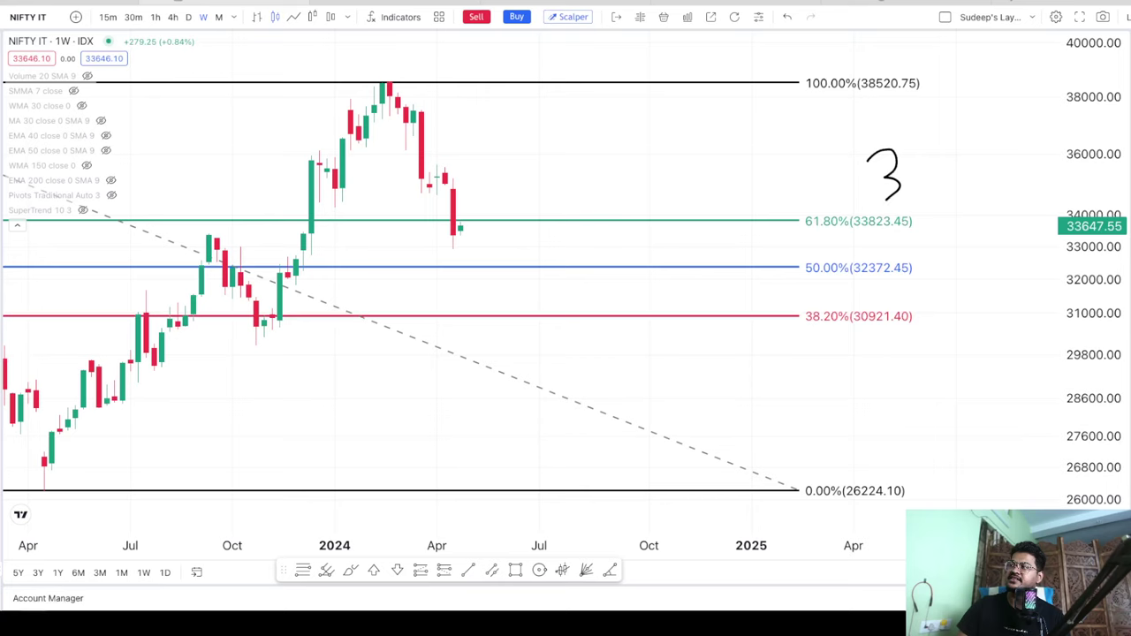
pyautogui.moveTo(911, 145)
pyautogui.mouseDown()
pyautogui.moveTo(937, 166)
pyautogui.moveTo(945, 199)
pyautogui.mouseUp()
pyautogui.moveTo(957, 152); pyautogui.dragTo(967, 186)
pyautogui.moveTo(988, 143); pyautogui.dragTo(951, 170)
pyautogui.moveTo(958, 164); pyautogui.dragTo(1007, 183)
pyautogui.moveTo(877, 184)
pyautogui.mouseDown()
pyautogui.moveTo(875, 166)
pyautogui.moveTo(902, 213)
pyautogui.mouseUp()
pyautogui.moveTo(755, 160)
pyautogui.mouseDown()
pyautogui.moveTo(832, 156)
pyautogui.moveTo(801, 203)
pyautogui.mouseUp()
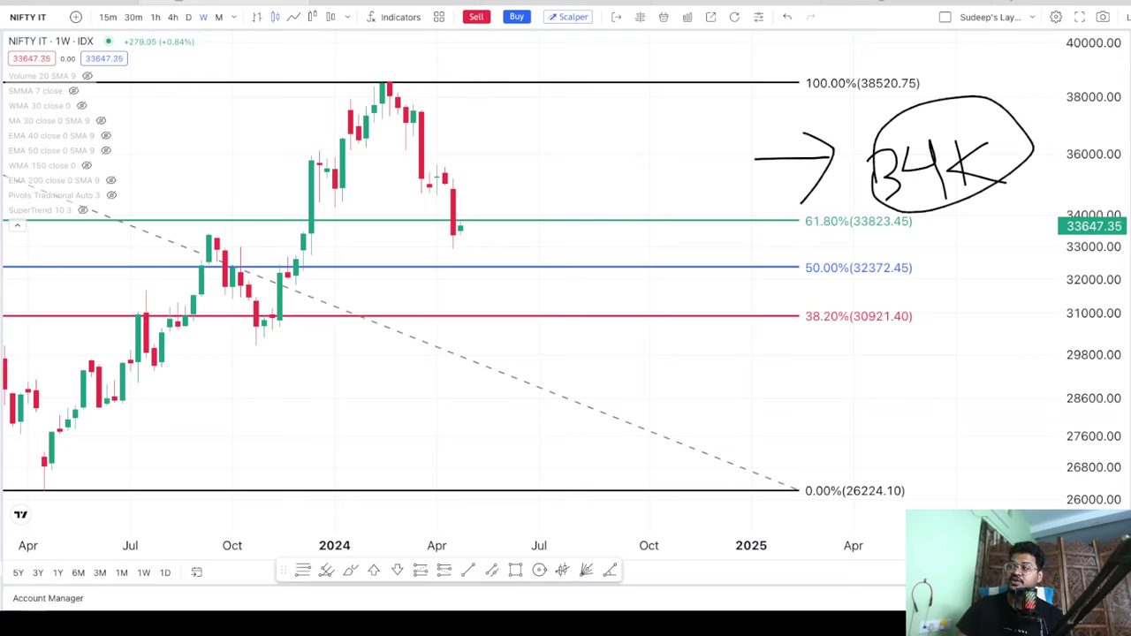
pyautogui.moveTo(990, 115)
pyautogui.mouseDown()
pyautogui.moveTo(1004, 137)
pyautogui.moveTo(1062, 85)
pyautogui.mouseUp()
# Handwrite "32K" beside the 50.00% and 38.20% labels, circle it with an arrow pointing to it, and clear all marks
pyautogui.moveTo(920, 271)
pyautogui.mouseDown()
pyautogui.moveTo(951, 325)
pyautogui.moveTo(930, 356)
pyautogui.mouseUp()
pyautogui.moveTo(974, 267)
pyautogui.mouseDown()
pyautogui.moveTo(988, 285)
pyautogui.moveTo(1031, 281)
pyautogui.mouseUp()
pyautogui.moveTo(1021, 237); pyautogui.dragTo(1034, 282)
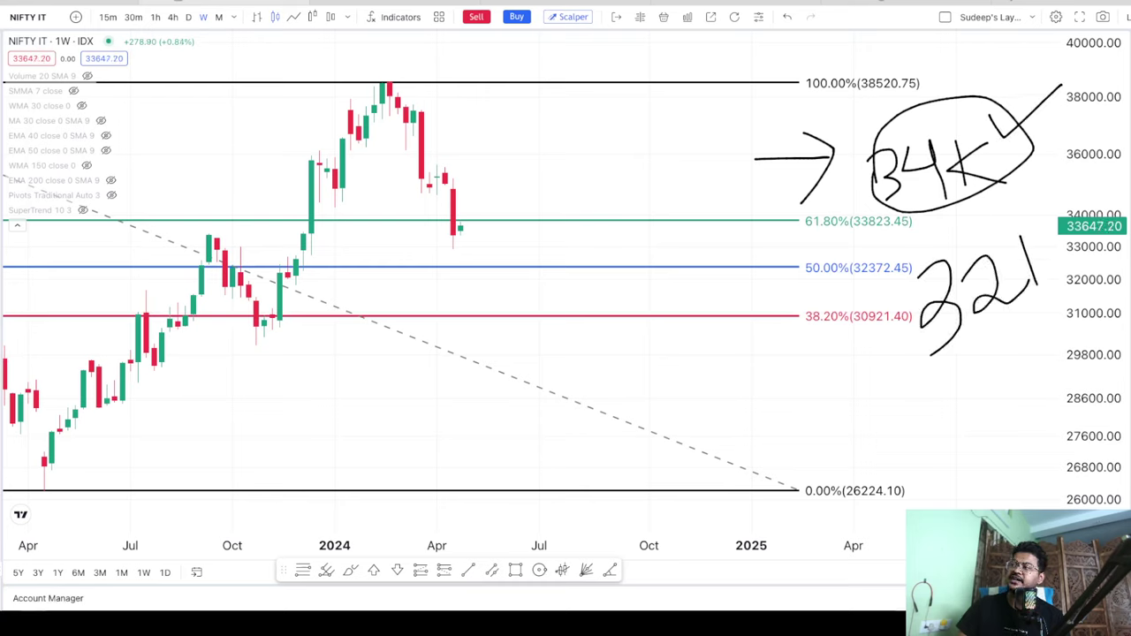
pyautogui.moveTo(1048, 240); pyautogui.dragTo(1098, 274)
pyautogui.moveTo(861, 290)
pyautogui.mouseDown()
pyautogui.moveTo(1034, 184)
pyautogui.moveTo(889, 353)
pyautogui.moveTo(895, 281)
pyautogui.mouseUp()
pyautogui.moveTo(819, 339)
pyautogui.mouseDown()
pyautogui.moveTo(836, 335)
pyautogui.moveTo(850, 381)
pyautogui.mouseUp()
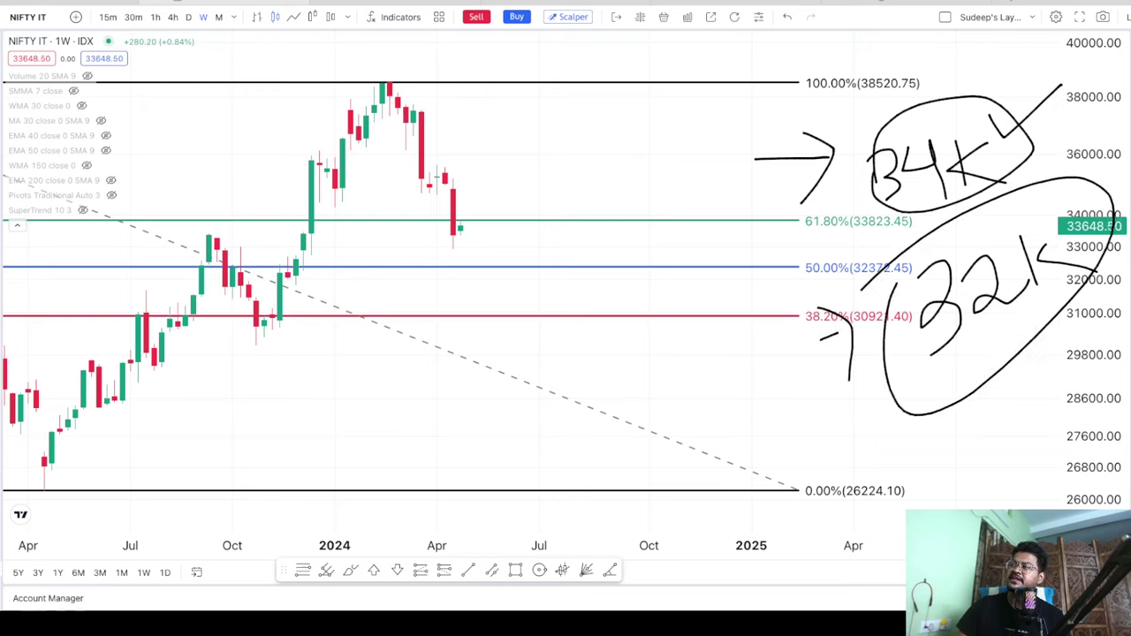
pyautogui.press('Escape')
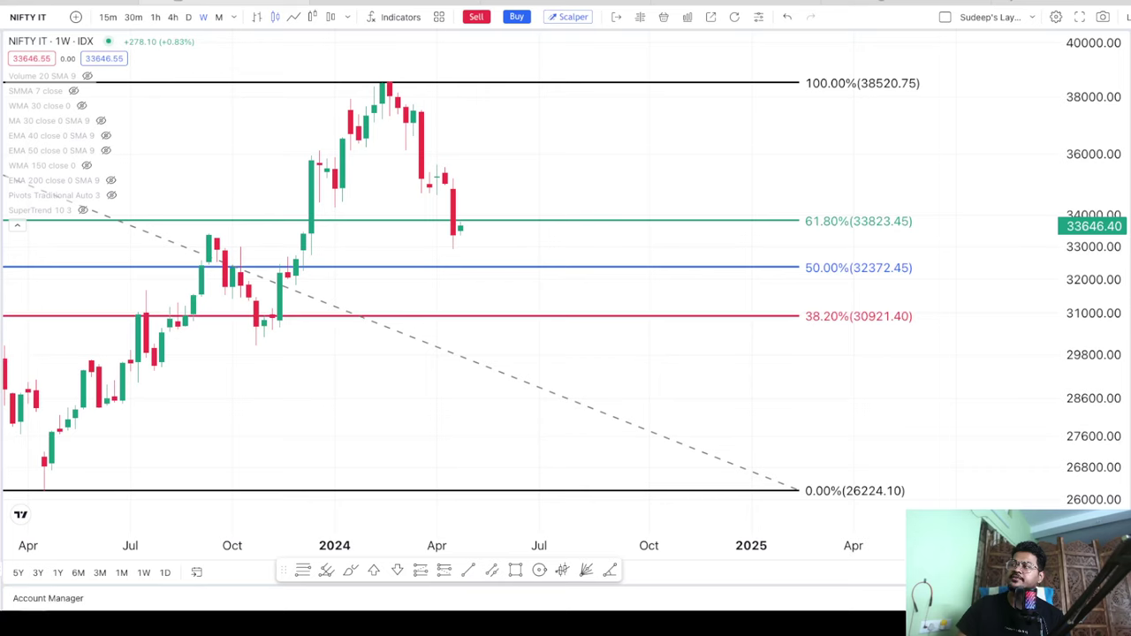